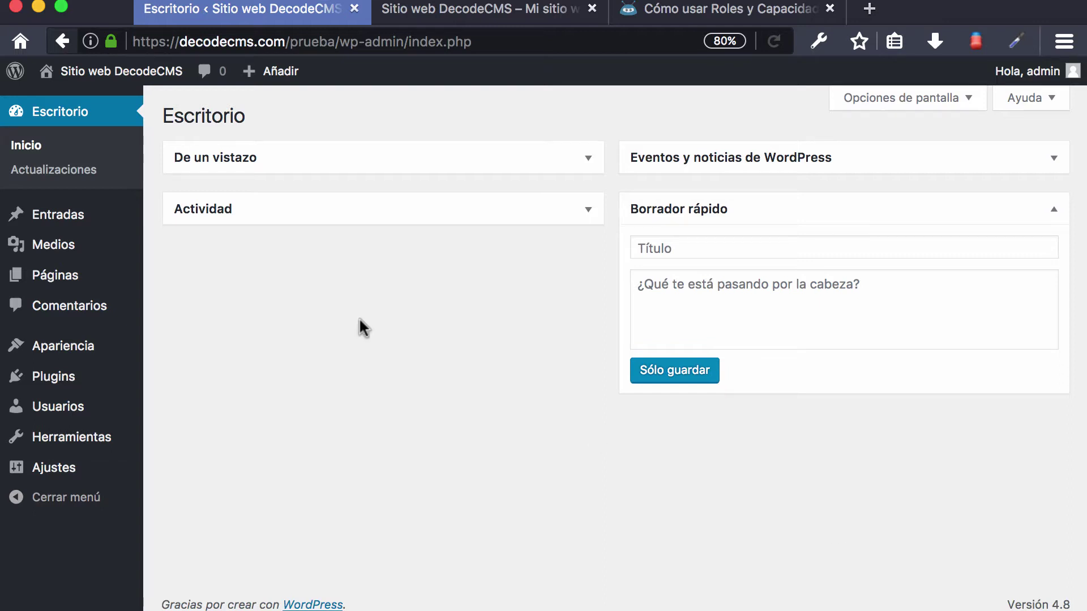
Switch to the 'Cómo usar Roles y Capacidades' article tab.
{"action": "left_click", "coordinate": [719, 10]}
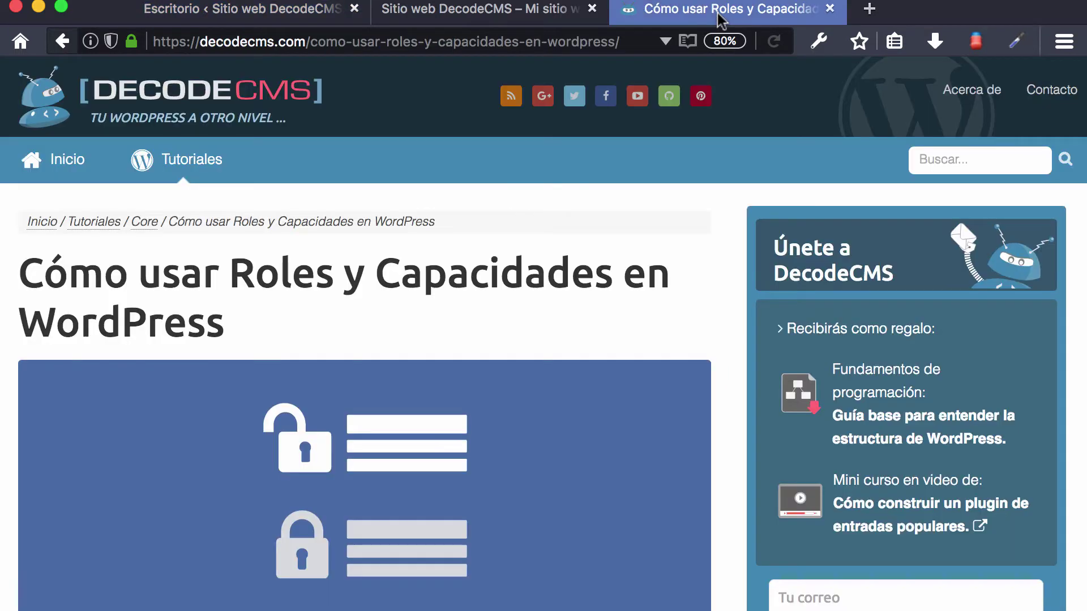
Highlight each default role (Administrador, Editor, Autor, Colaborador, Suscriptor), then return to the dashboard.
{"action": "scroll", "coordinate": [743, 356], "scroll_direction": "down", "scroll_amount": 2}
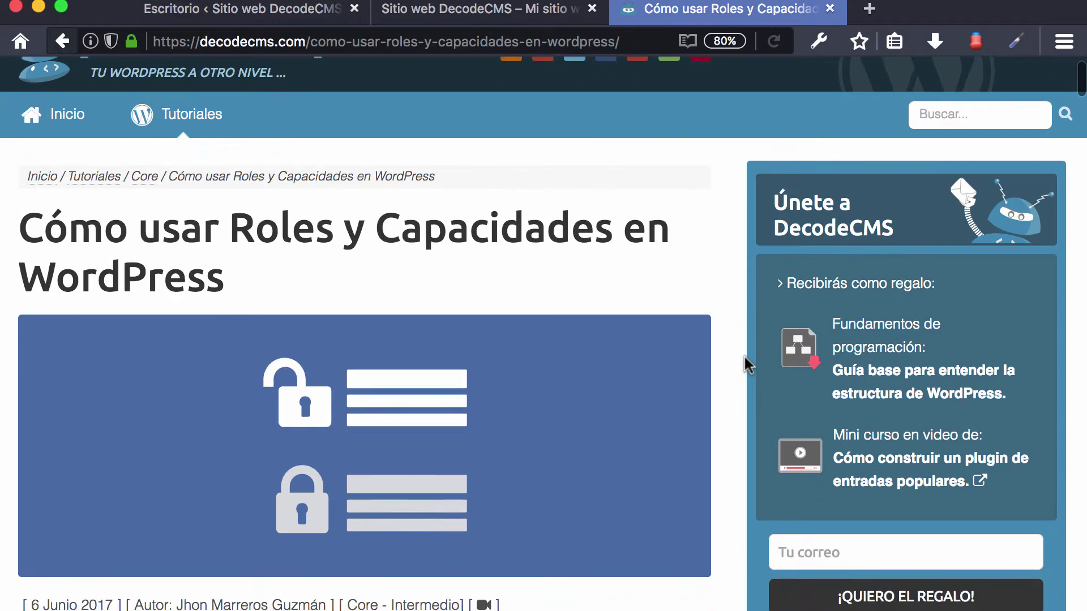
{"action": "scroll", "coordinate": [463, 261], "scroll_direction": "down", "scroll_amount": 8}
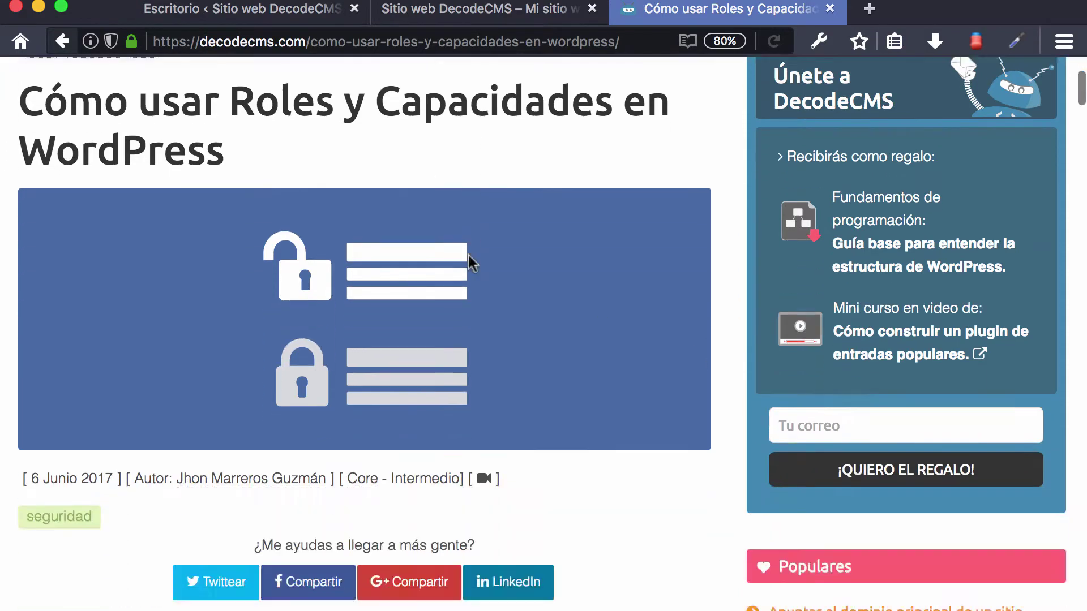
{"action": "scroll", "coordinate": [467, 253], "scroll_direction": "down", "scroll_amount": 20}
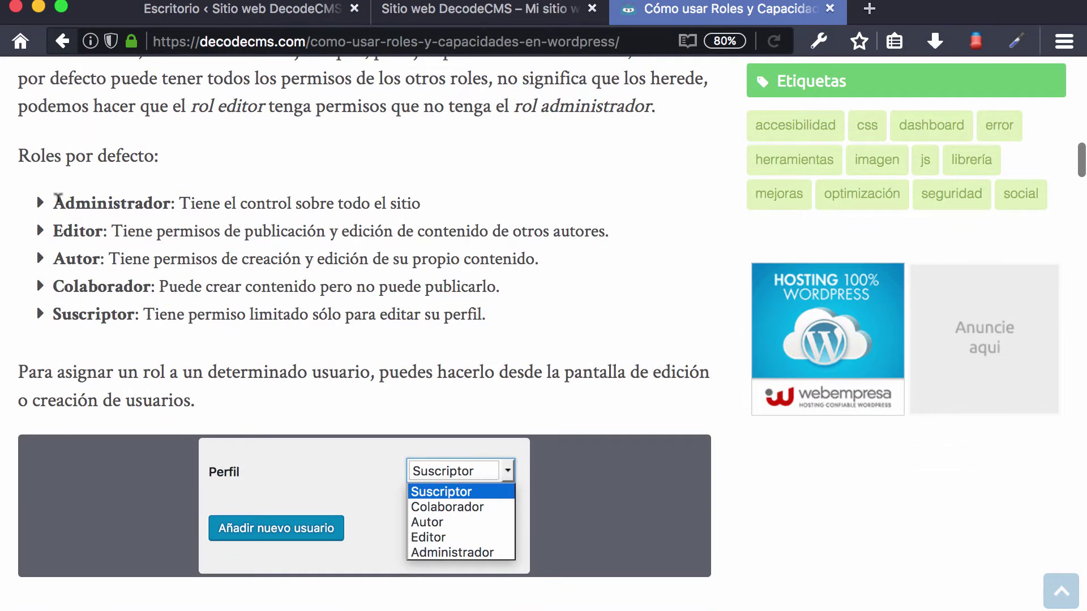
{"action": "left_click_drag", "start_coordinate": [57, 199], "coordinate": [159, 201]}
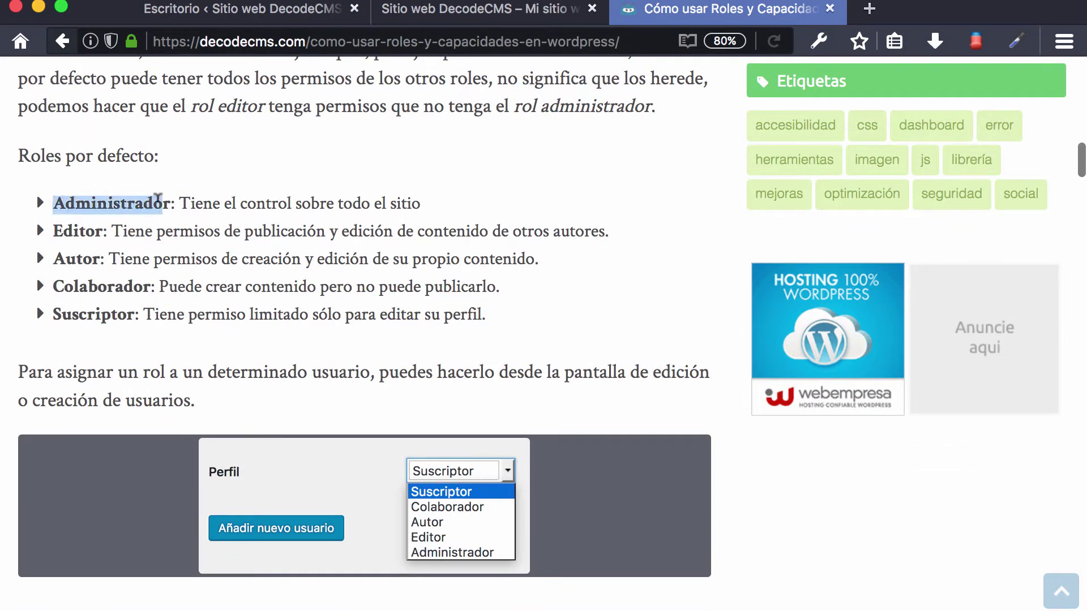
{"action": "double_click", "coordinate": [84, 227]}
{"action": "double_click", "coordinate": [82, 259]}
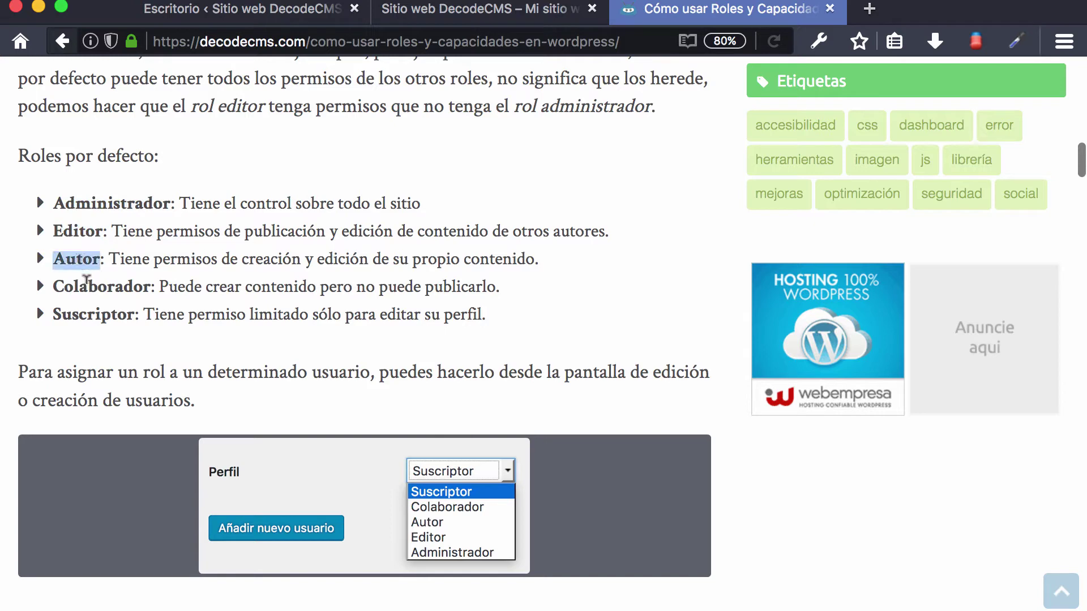
{"action": "double_click", "coordinate": [85, 286]}
{"action": "left_click", "coordinate": [85, 315]}
{"action": "double_click", "coordinate": [85, 315]}
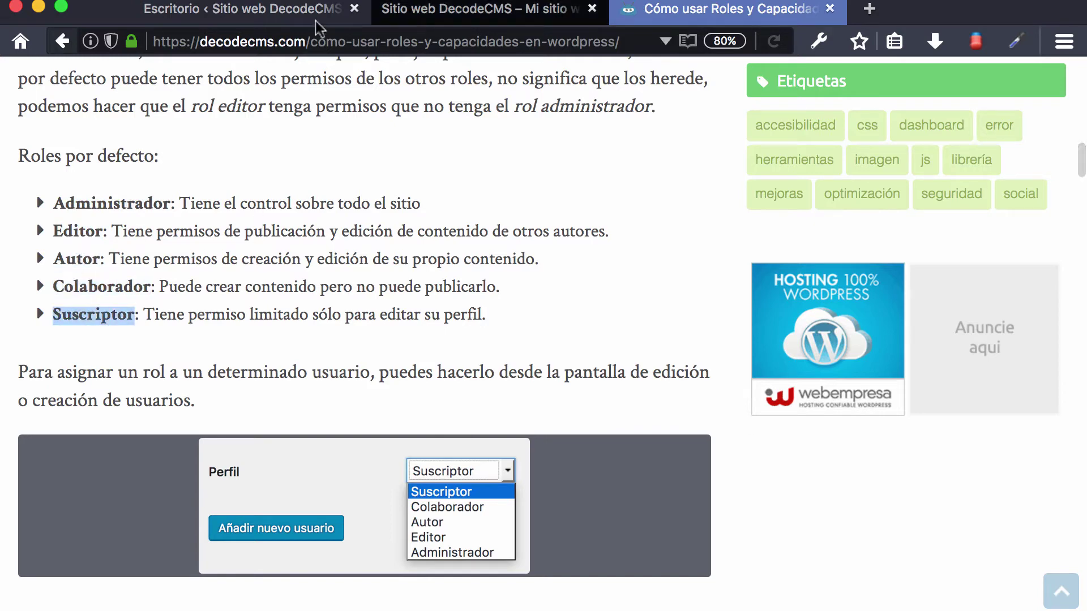
{"action": "left_click", "coordinate": [267, 17]}
Open the test user's profile from Todos los usuarios and confirm its role remains Suscriptor.
{"action": "mouse_move", "coordinate": [77, 414]}
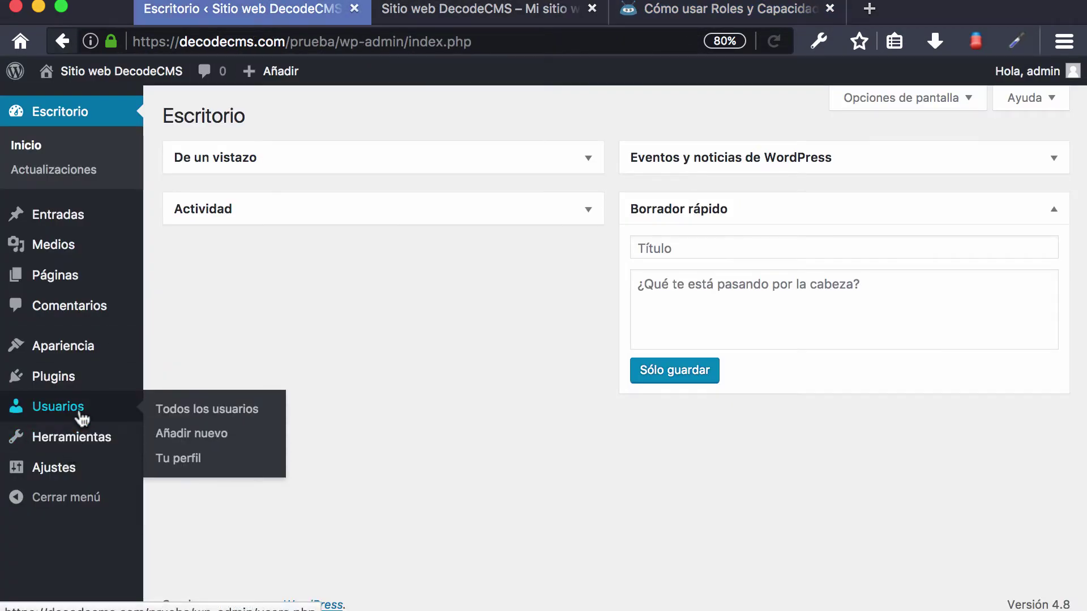
{"action": "left_click", "coordinate": [174, 418]}
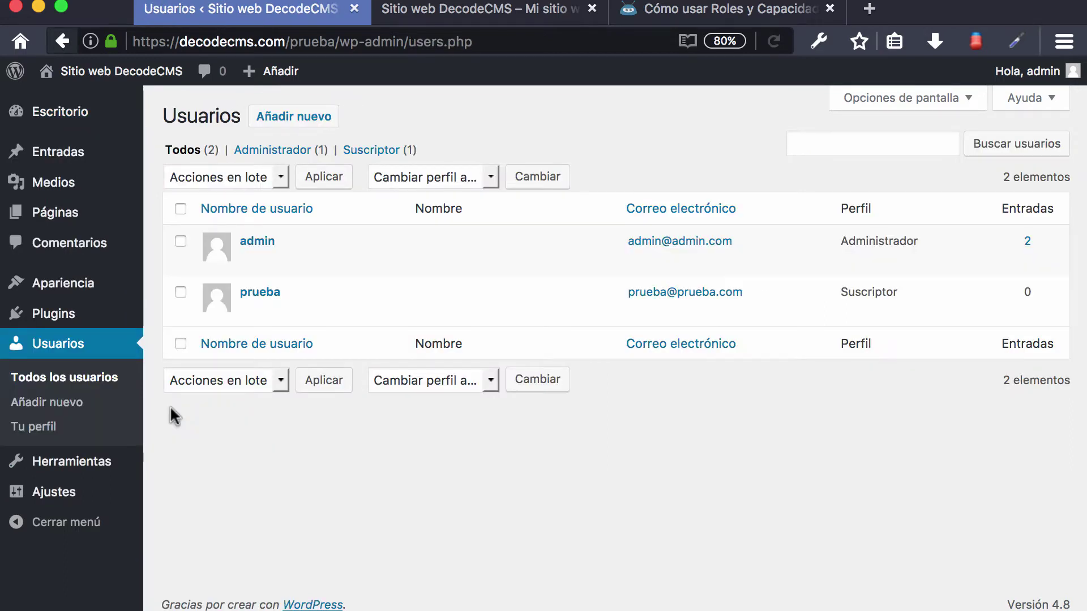
{"action": "left_click", "coordinate": [262, 291]}
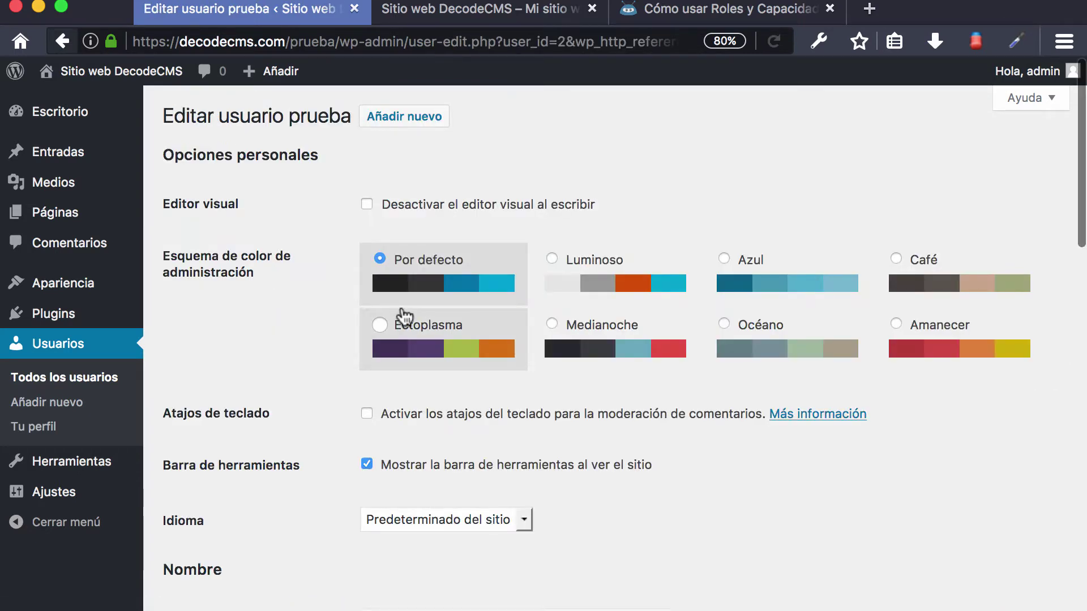
{"action": "scroll", "coordinate": [401, 308], "scroll_direction": "down", "scroll_amount": 5}
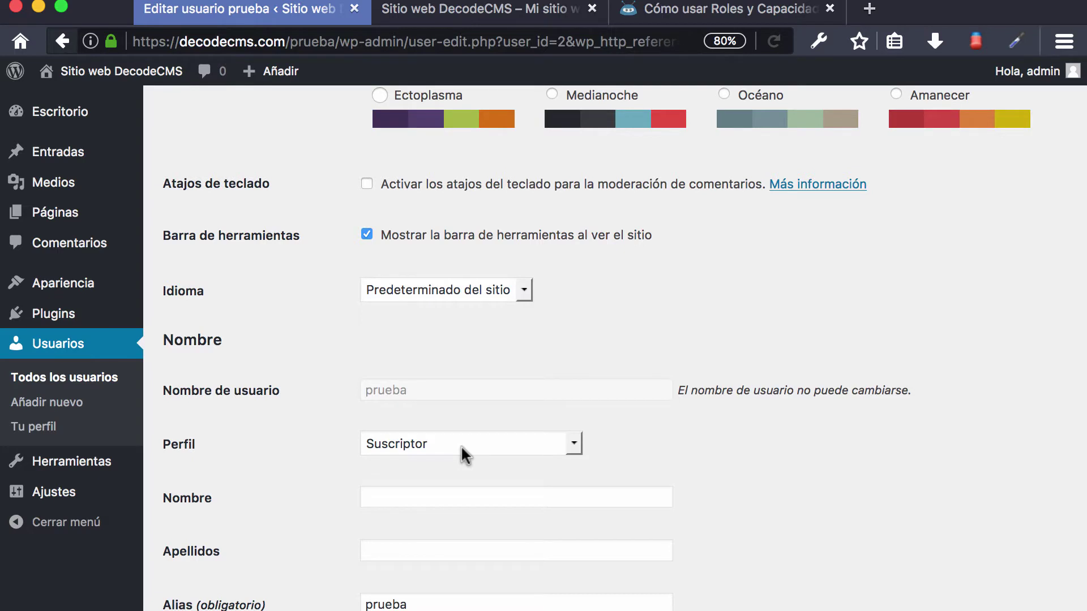
{"action": "left_click", "coordinate": [461, 445]}
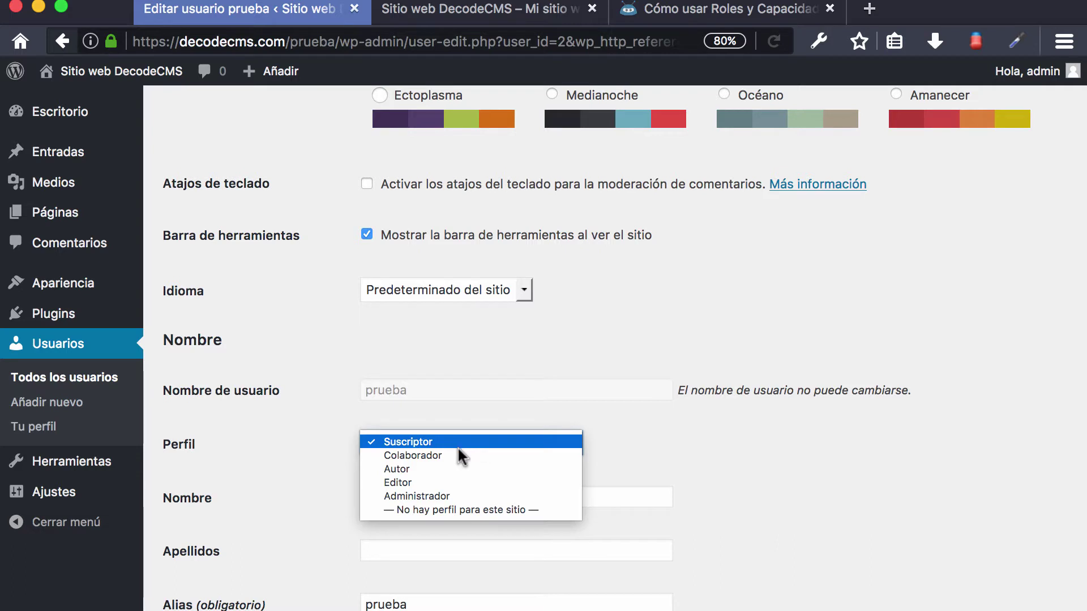
{"action": "left_click", "coordinate": [657, 449]}
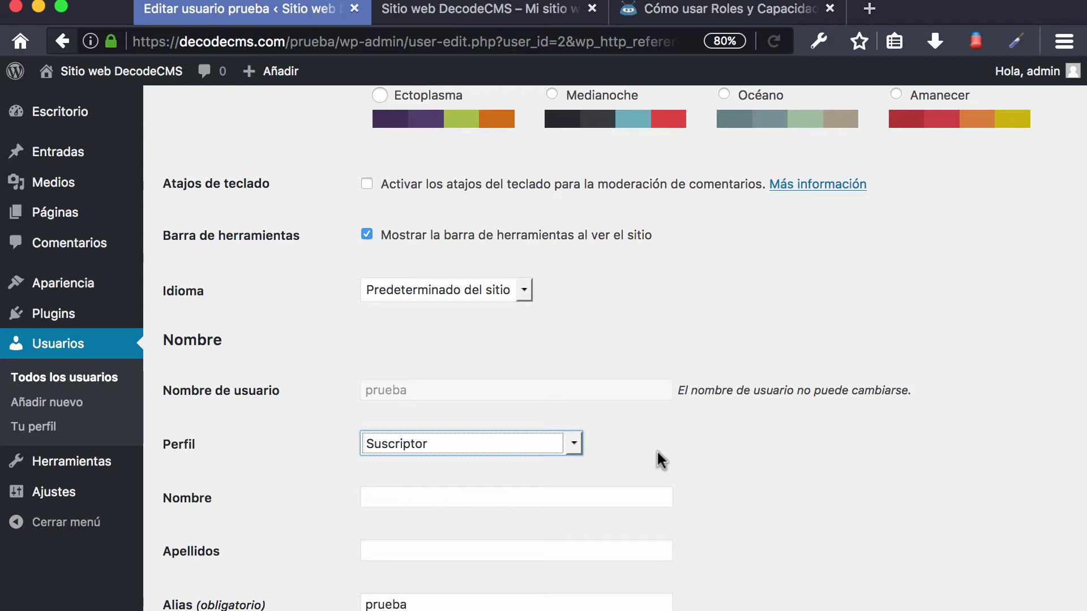
{"action": "left_click", "coordinate": [657, 450]}
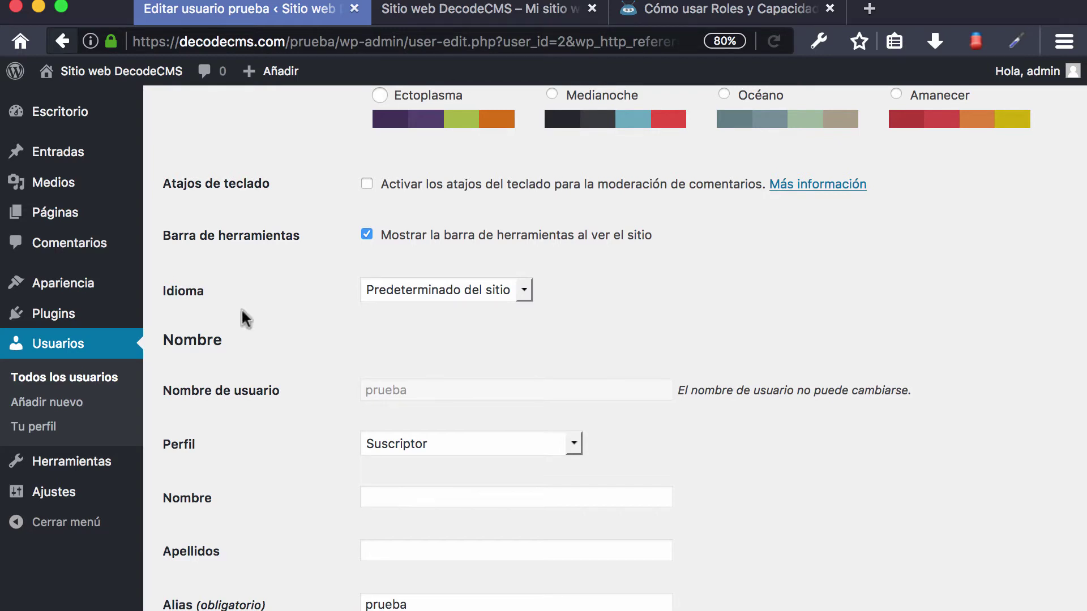
Search the plugin directory for 'member'.
{"action": "mouse_move", "coordinate": [52, 297]}
{"action": "mouse_move", "coordinate": [51, 316]}
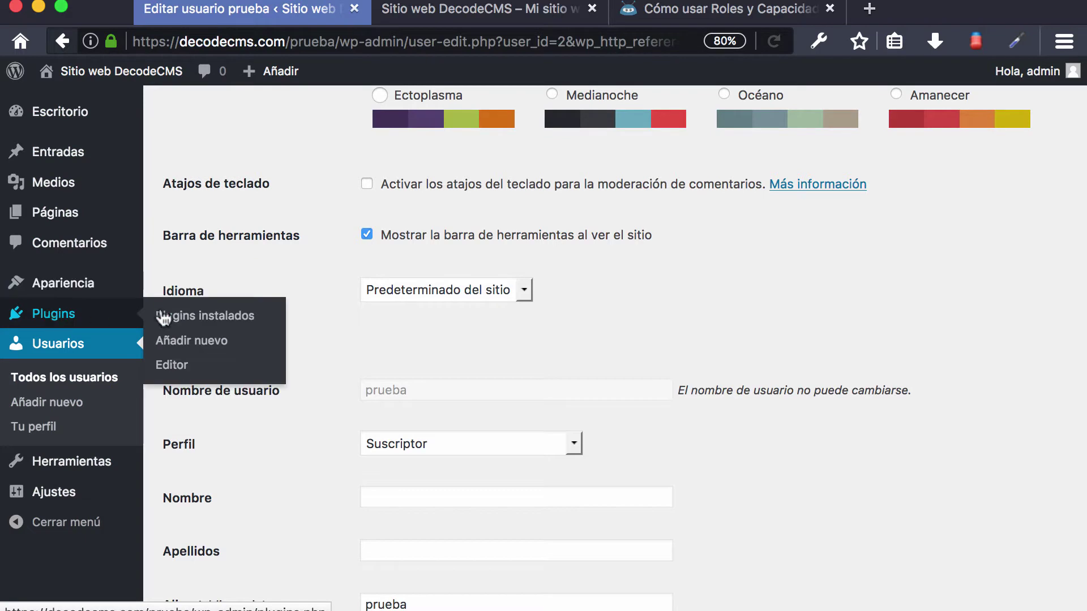
{"action": "left_click", "coordinate": [214, 317]}
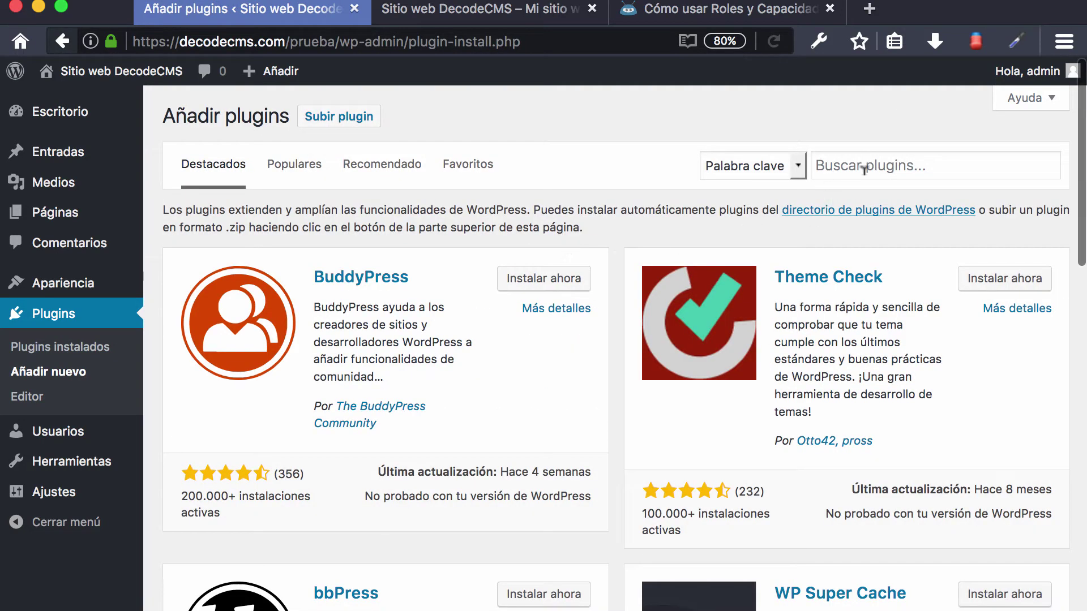
{"action": "left_click", "coordinate": [864, 168]}
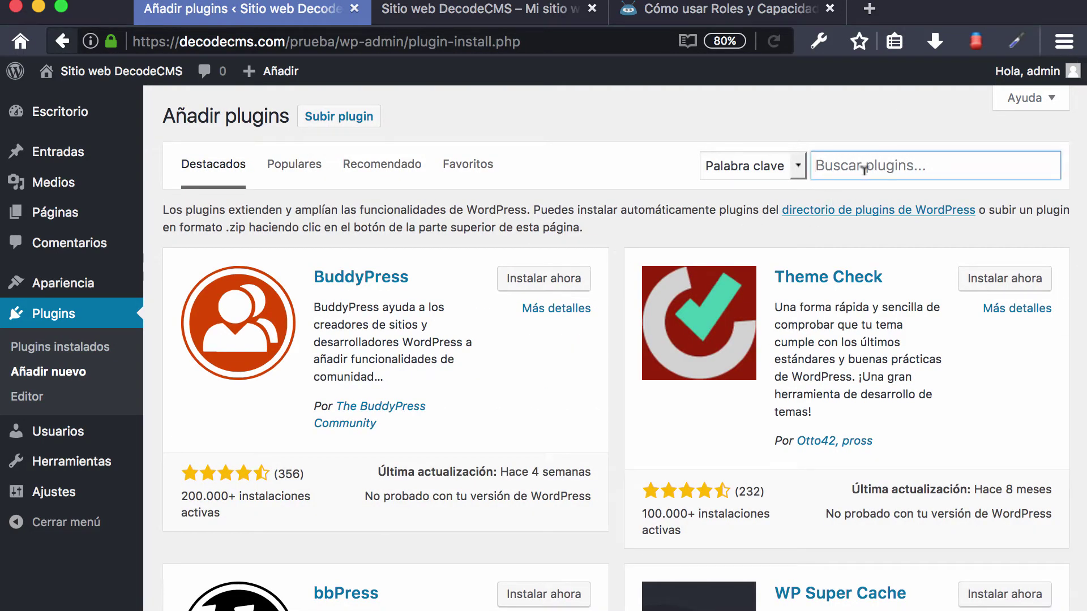
{"action": "type", "text": "members"}
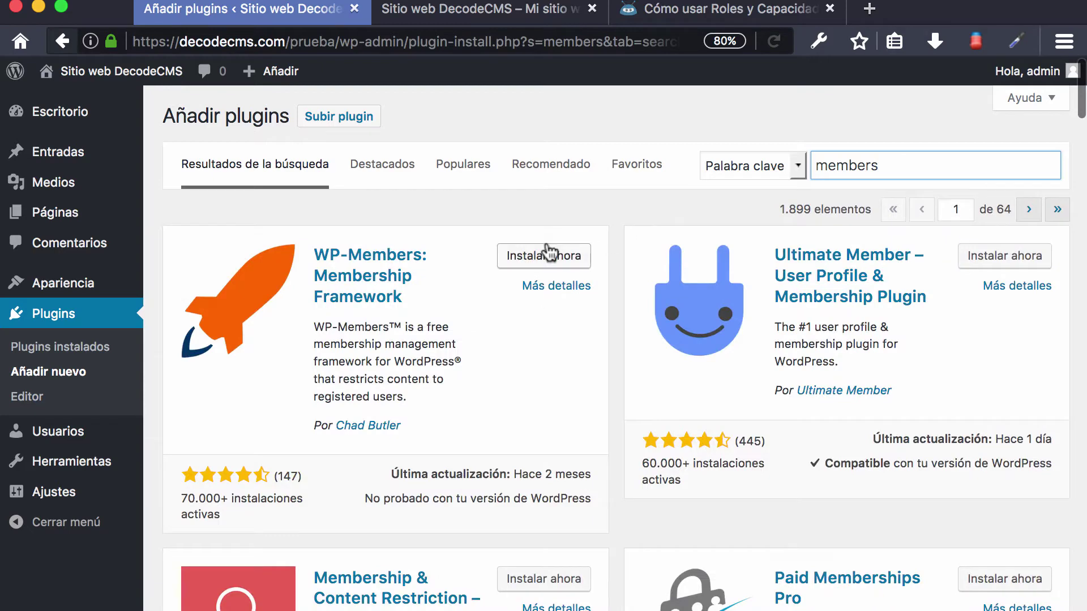
Install and activate the Members plugin from the search results.
{"action": "scroll", "coordinate": [546, 240], "scroll_direction": "down", "scroll_amount": 10}
{"action": "scroll", "coordinate": [546, 240], "scroll_direction": "down", "scroll_amount": 1}
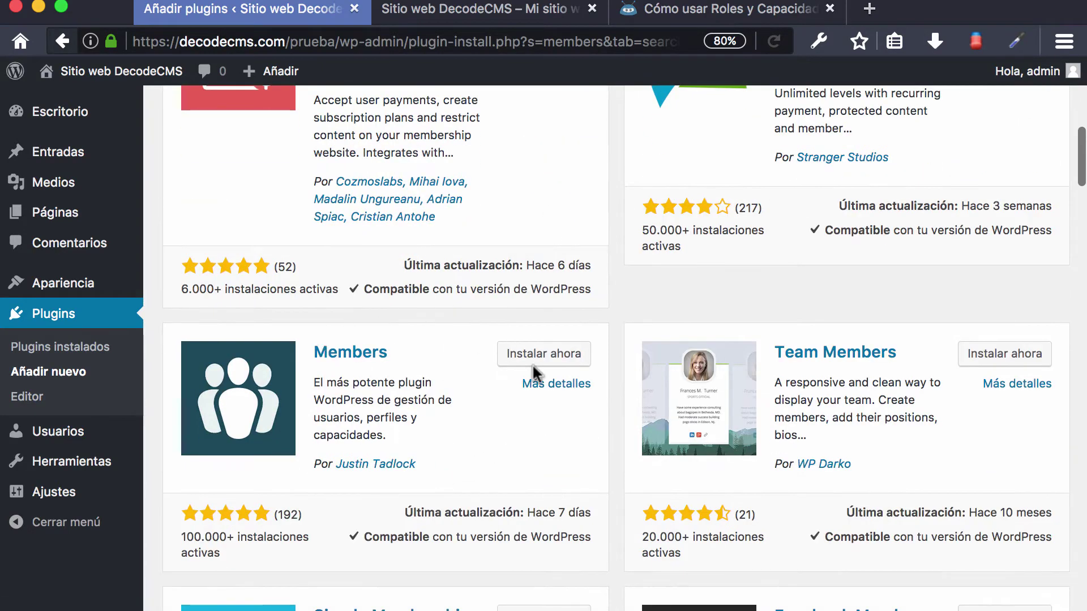
{"action": "left_click", "coordinate": [555, 356]}
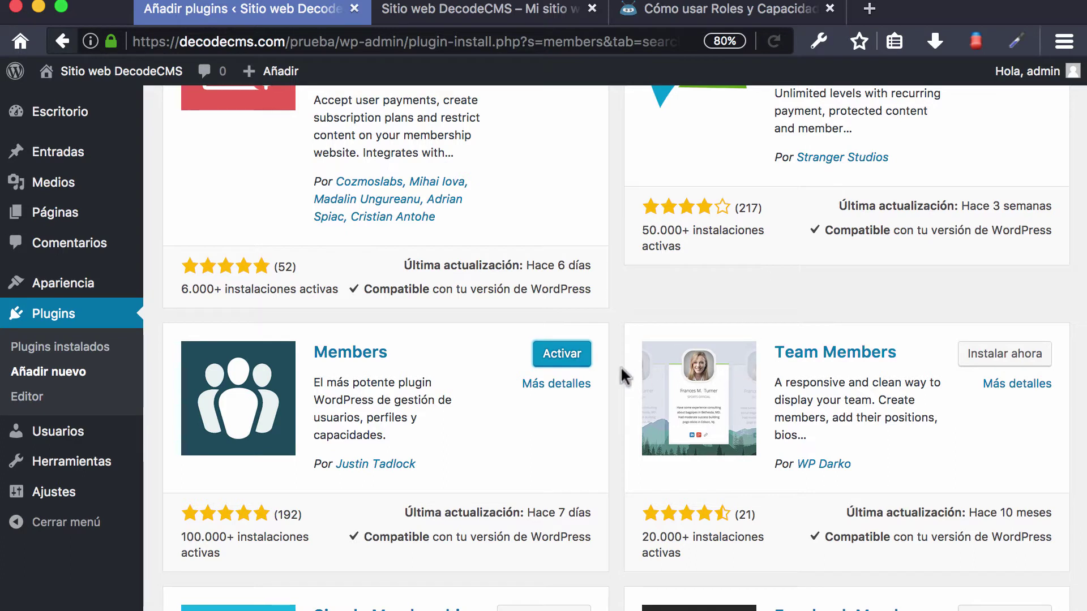
{"action": "left_click", "coordinate": [559, 361]}
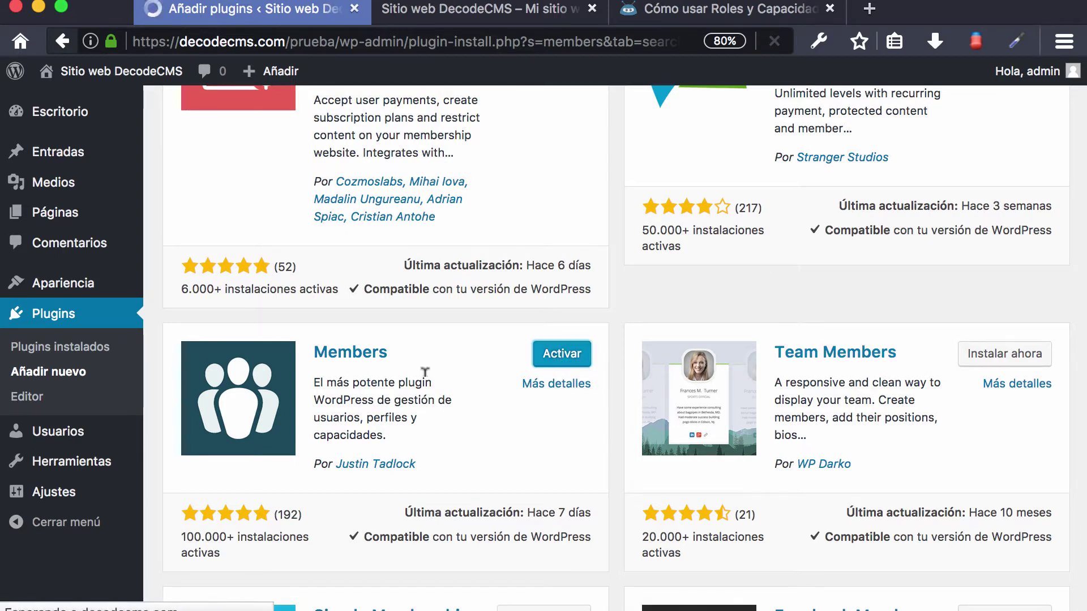
{"action": "scroll", "coordinate": [424, 374], "scroll_direction": "down", "scroll_amount": 3}
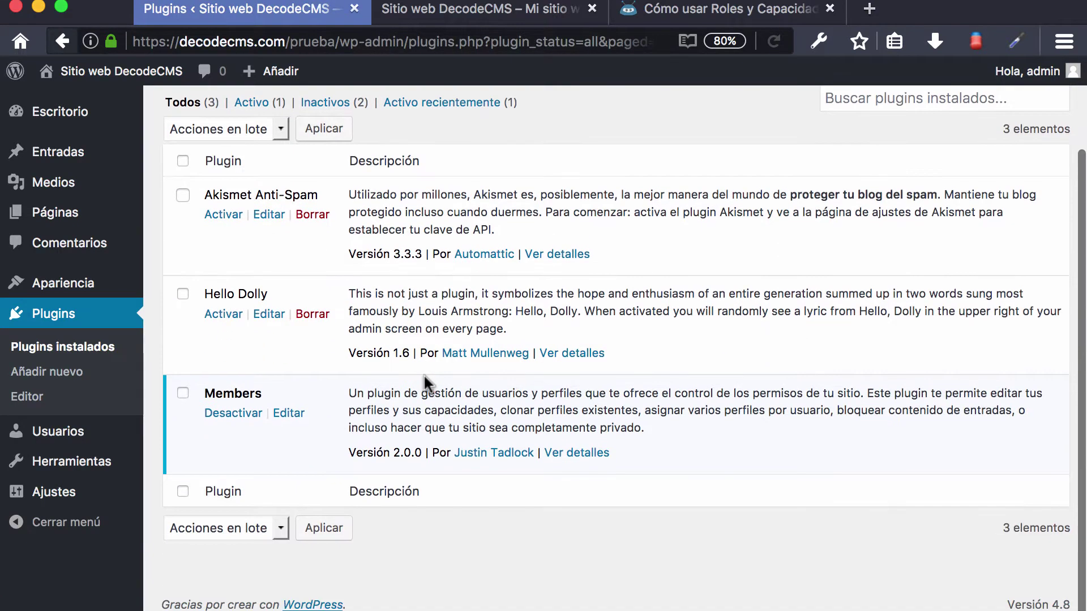
Open Ajustes > Members and review its role manager and content permission options.
{"action": "mouse_move", "coordinate": [79, 498]}
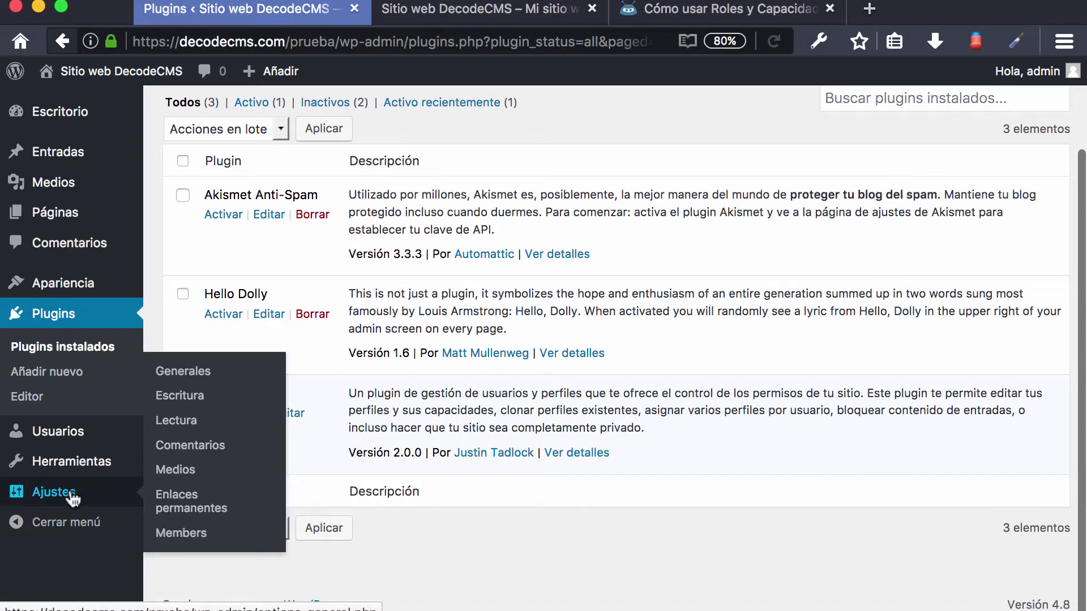
{"action": "left_click", "coordinate": [182, 535]}
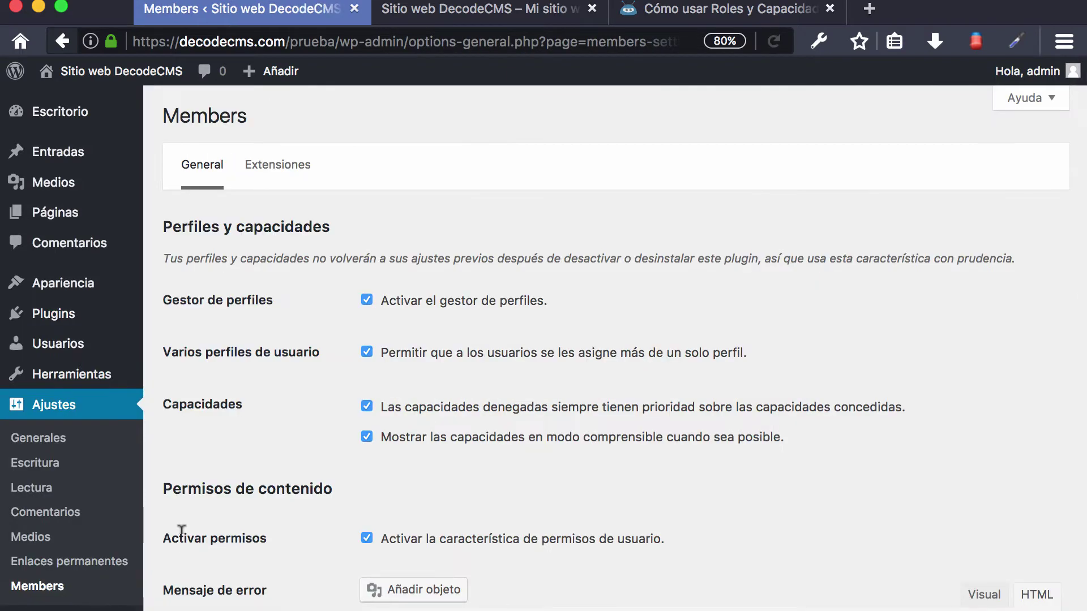
{"action": "scroll", "coordinate": [560, 369], "scroll_direction": "down", "scroll_amount": 6}
{"action": "scroll", "coordinate": [561, 367], "scroll_direction": "up", "scroll_amount": 3}
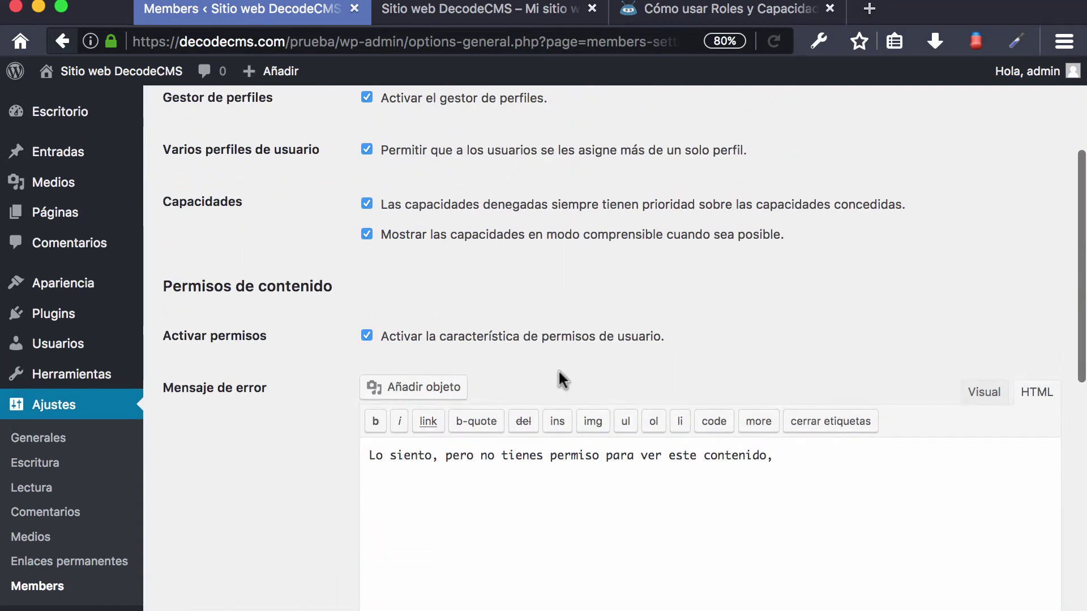
{"action": "mouse_move", "coordinate": [31, 352]}
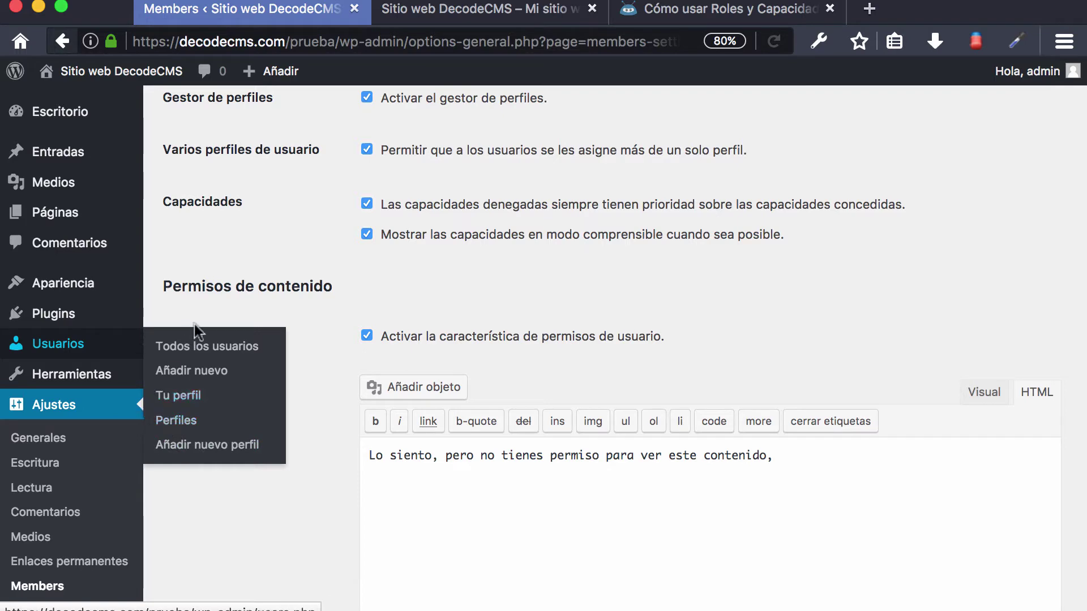
Check that the test user's profile shows only the Subscriber role.
{"action": "left_click", "coordinate": [214, 345]}
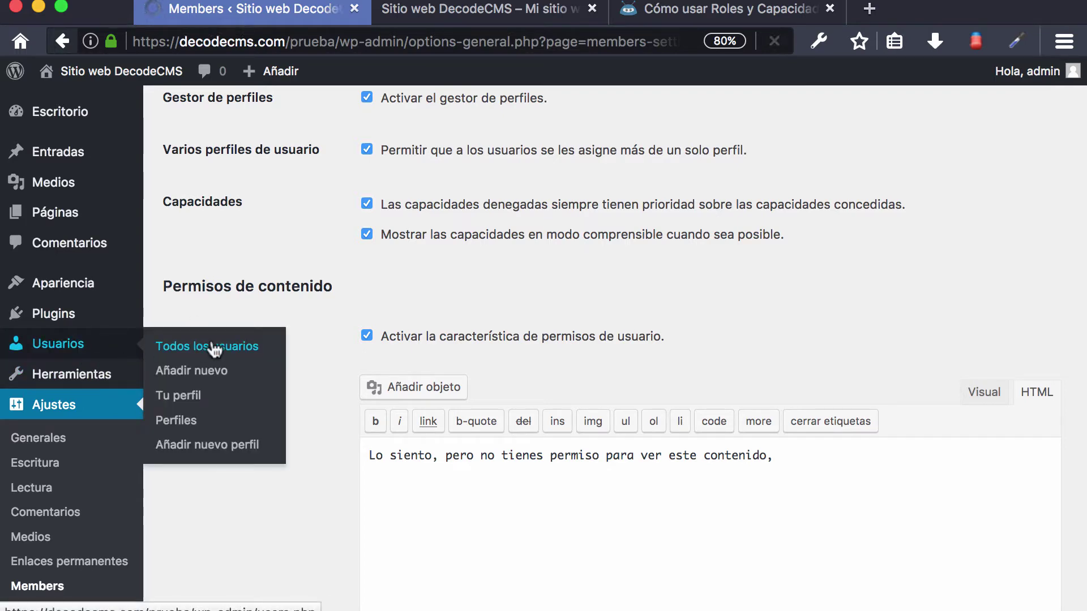
{"action": "left_click", "coordinate": [253, 292]}
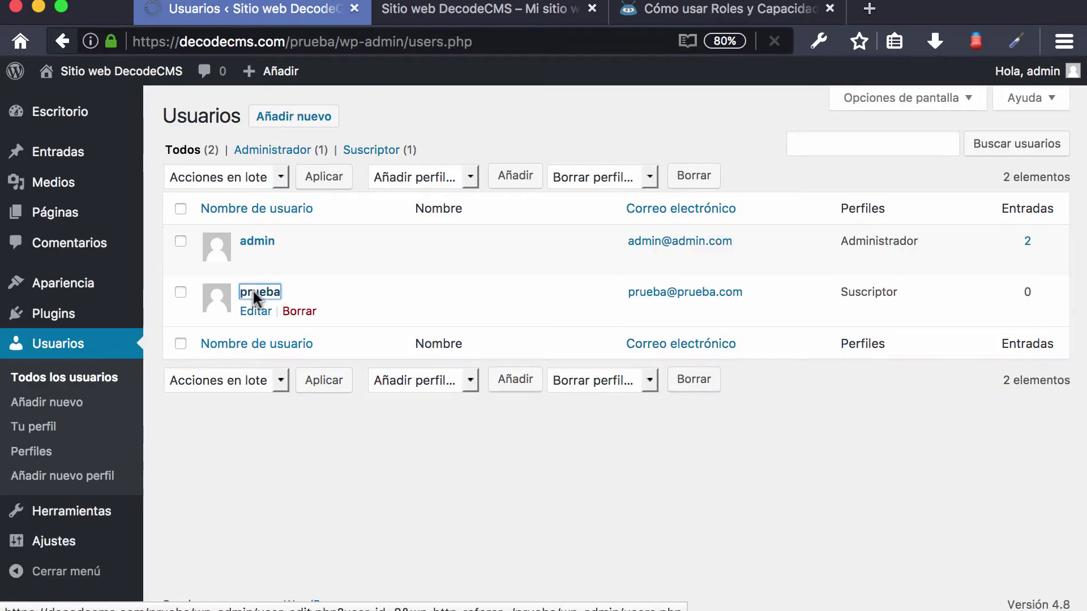
{"action": "scroll", "coordinate": [252, 289], "scroll_direction": "down", "scroll_amount": 6}
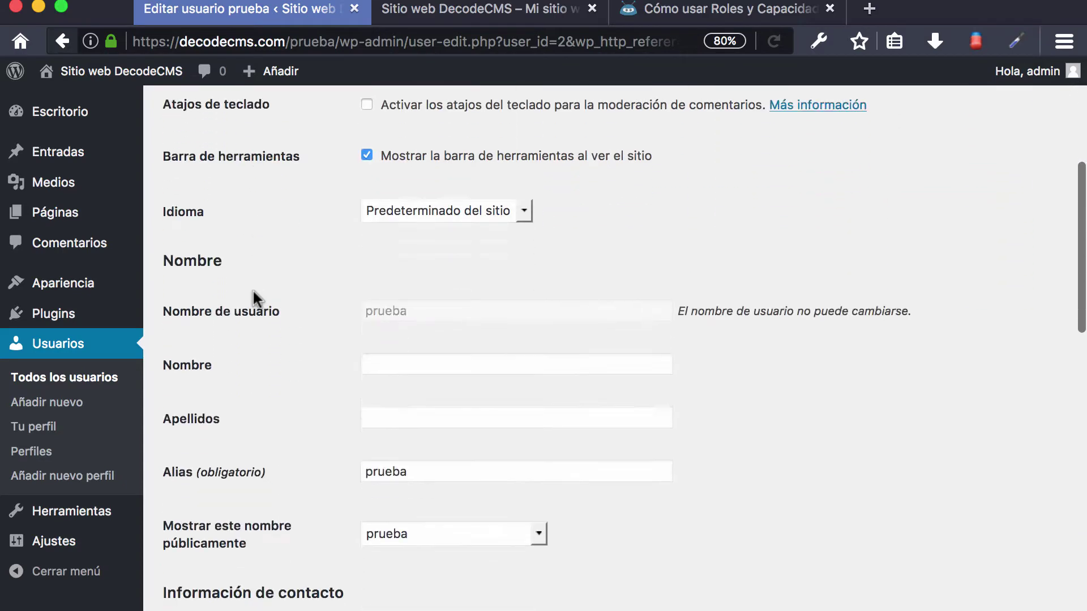
{"action": "scroll", "coordinate": [252, 289], "scroll_direction": "down", "scroll_amount": 3}
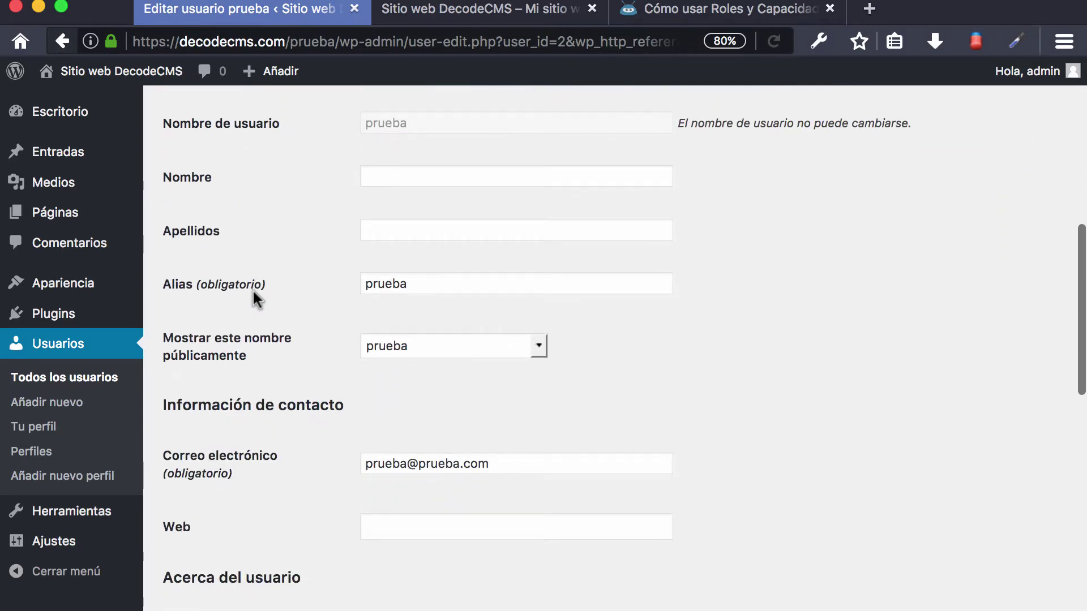
{"action": "scroll", "coordinate": [252, 289], "scroll_direction": "down", "scroll_amount": 5}
{"action": "scroll", "coordinate": [253, 291], "scroll_direction": "down", "scroll_amount": 6}
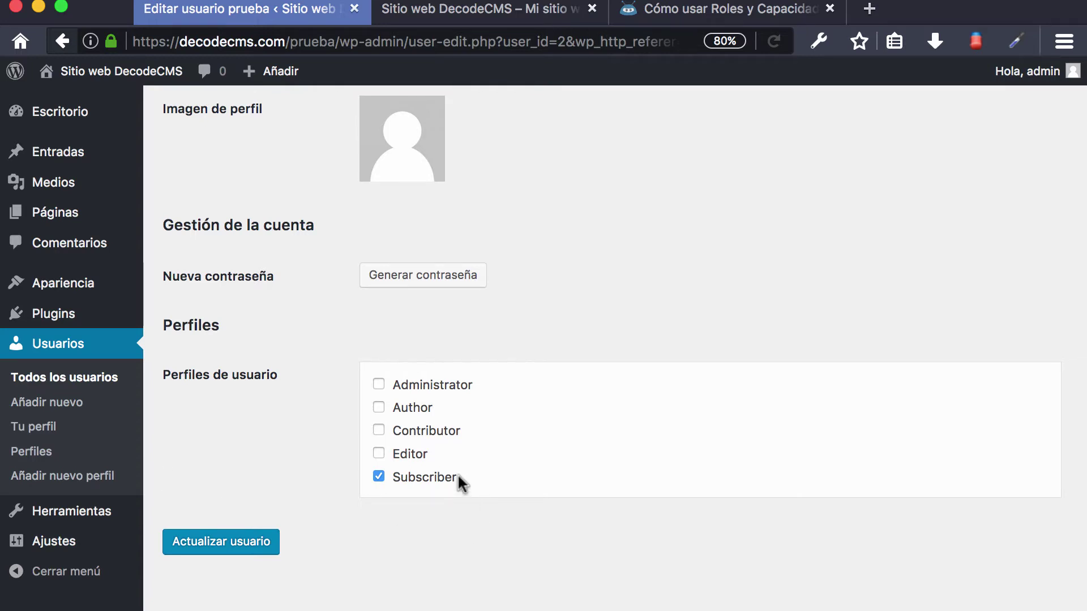
View the Perfiles roles list, then switch to the roles and capabilities article.
{"action": "left_click", "coordinate": [31, 462]}
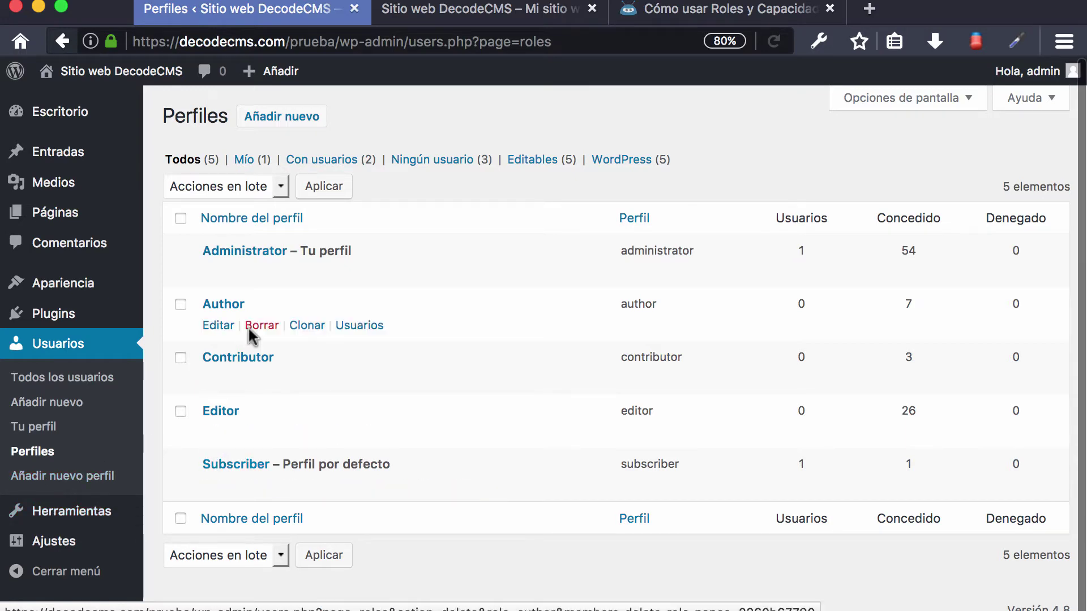
{"action": "left_click", "coordinate": [657, 17]}
{"action": "left_click", "coordinate": [433, 242]}
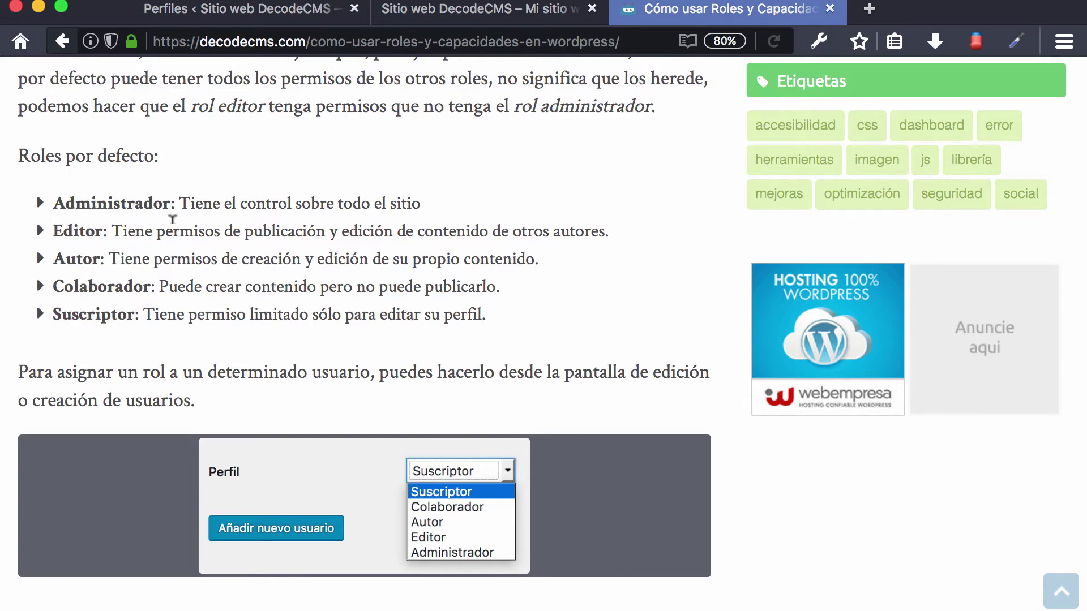
{"action": "scroll", "coordinate": [172, 226], "scroll_direction": "down", "scroll_amount": 5}
{"action": "scroll", "coordinate": [171, 223], "scroll_direction": "down", "scroll_amount": 4}
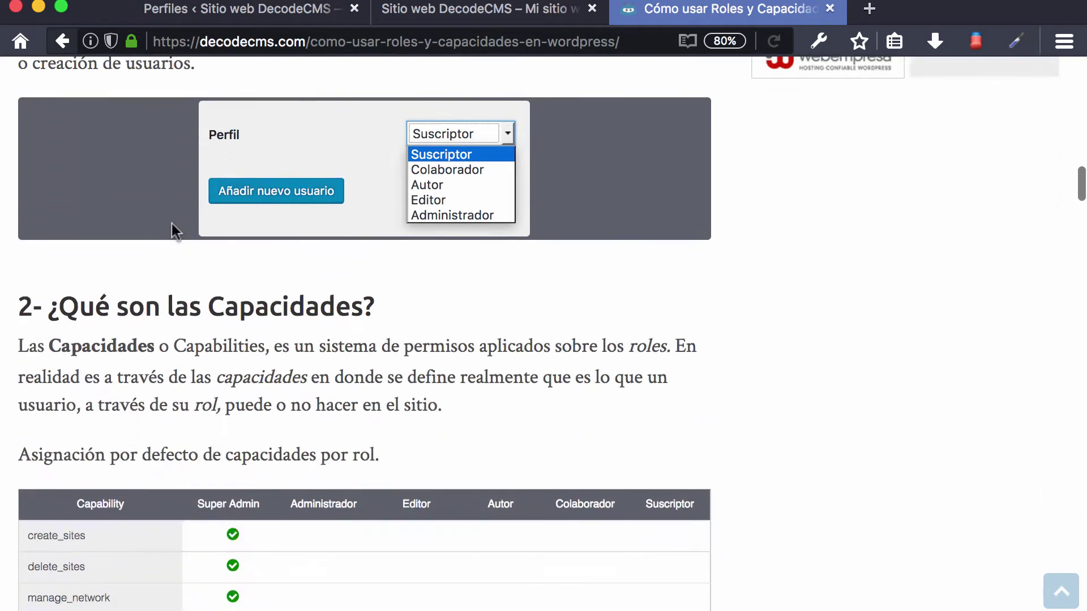
{"action": "left_click_drag", "start_coordinate": [196, 435], "coordinate": [253, 429]}
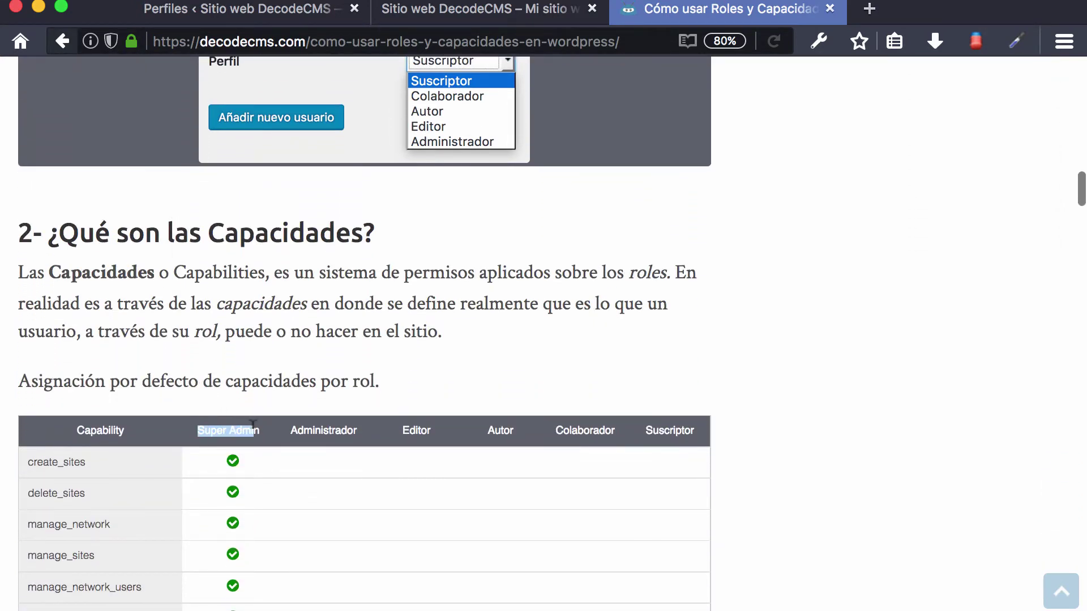
{"action": "scroll", "coordinate": [412, 315], "scroll_direction": "down", "scroll_amount": 1}
{"action": "scroll", "coordinate": [412, 315], "scroll_direction": "down", "scroll_amount": 4}
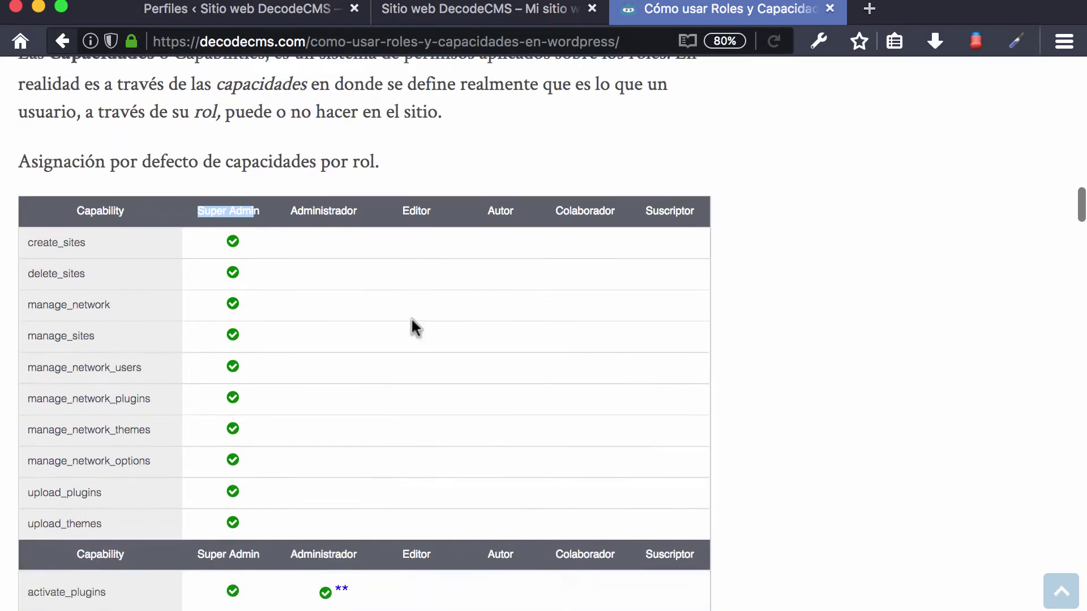
{"action": "double_click", "coordinate": [36, 240]}
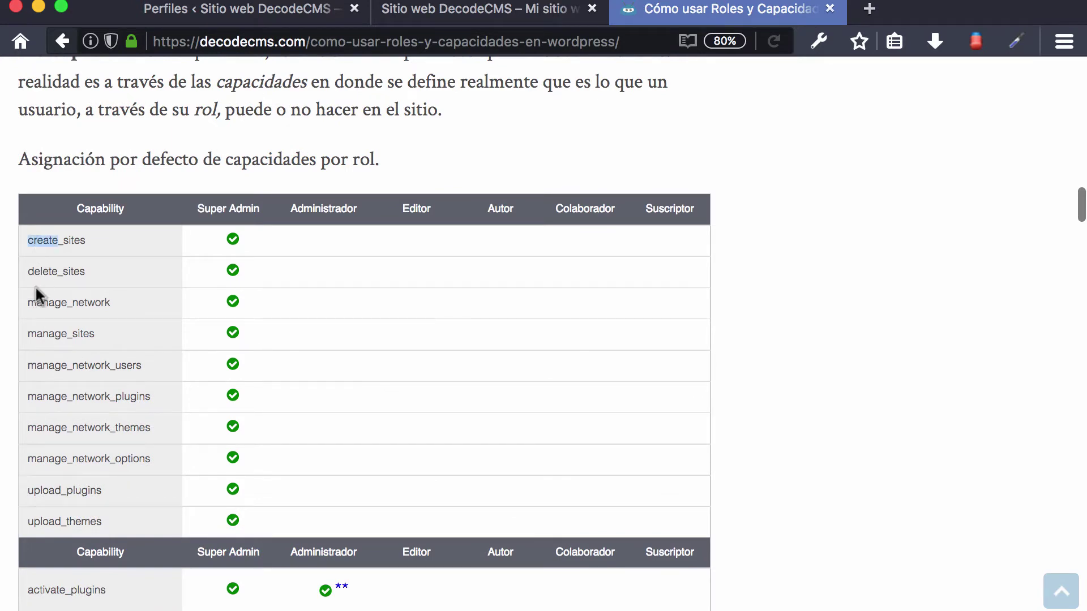
{"action": "double_click", "coordinate": [38, 302]}
{"action": "double_click", "coordinate": [127, 365]}
{"action": "scroll", "coordinate": [68, 429], "scroll_direction": "down", "scroll_amount": 1}
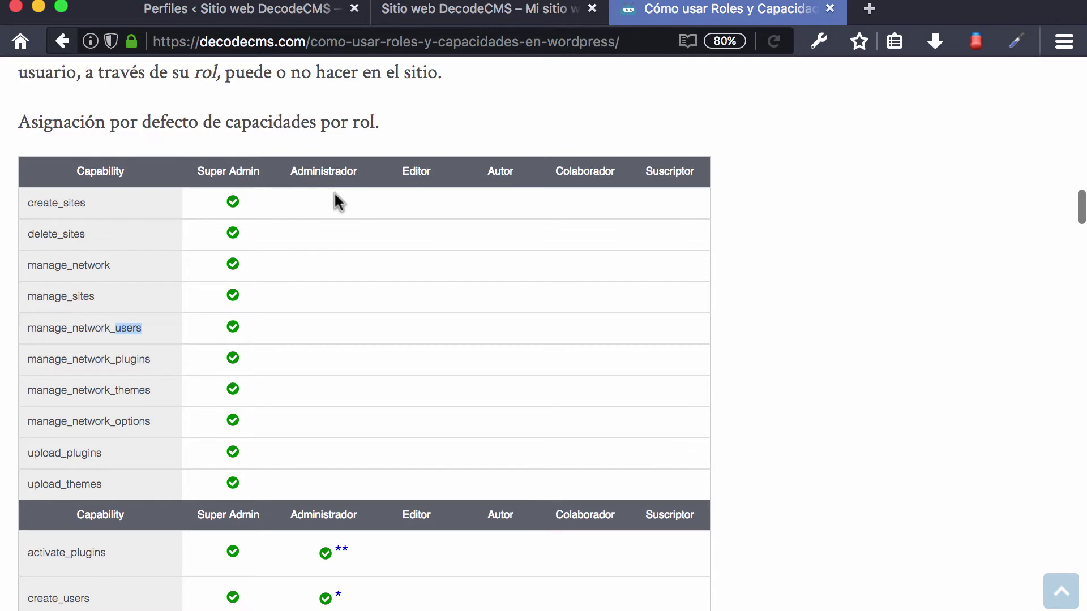
{"action": "scroll", "coordinate": [341, 193], "scroll_direction": "down", "scroll_amount": 10}
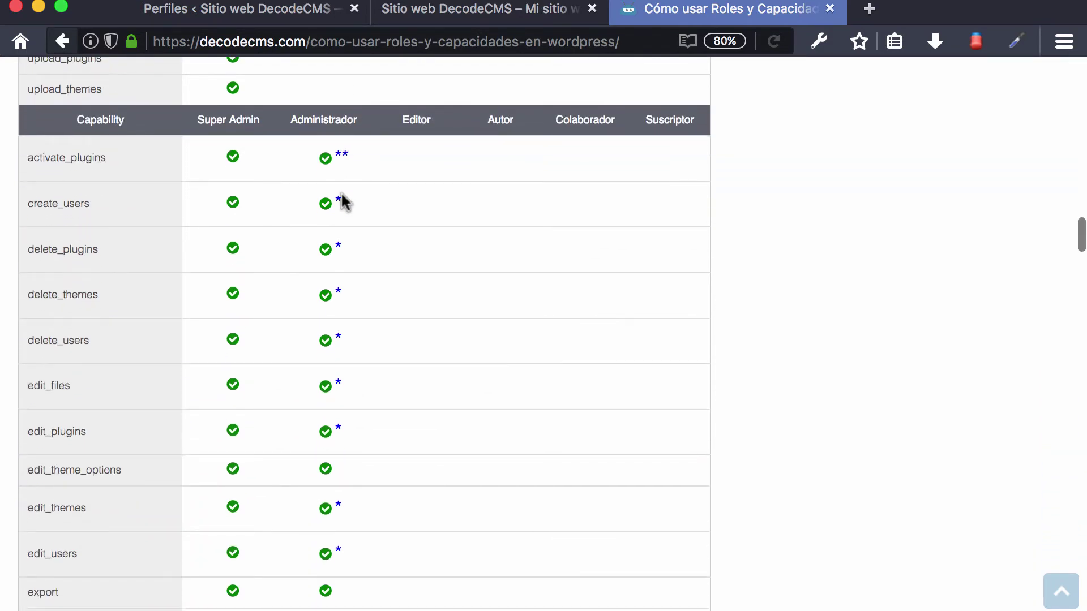
{"action": "scroll", "coordinate": [343, 201], "scroll_direction": "down", "scroll_amount": 20}
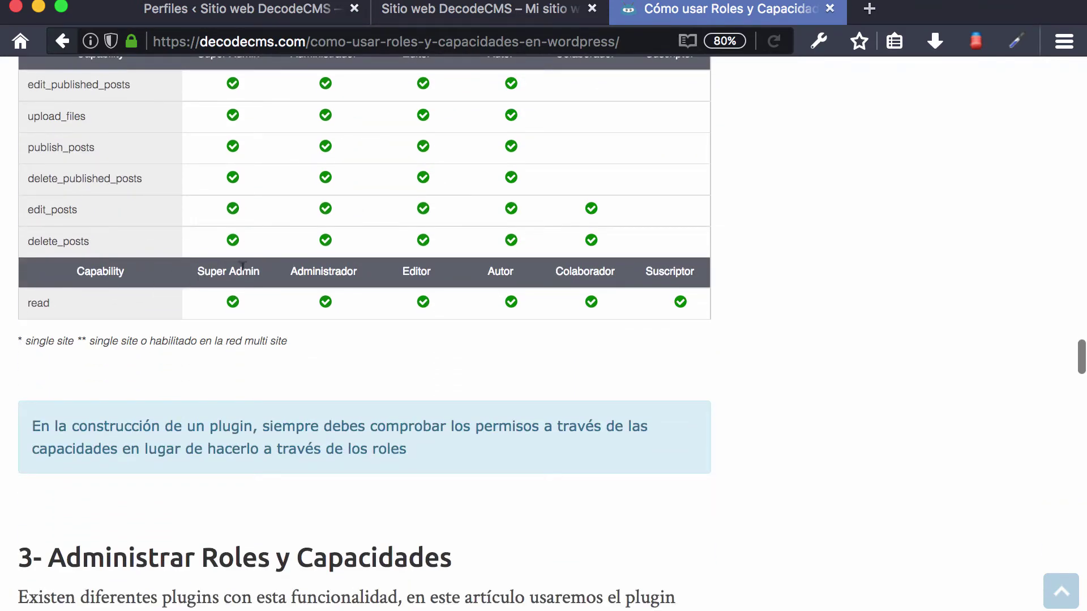
{"action": "left_click_drag", "start_coordinate": [54, 304], "coordinate": [14, 305]}
{"action": "scroll", "coordinate": [134, 292], "scroll_direction": "up", "scroll_amount": 4}
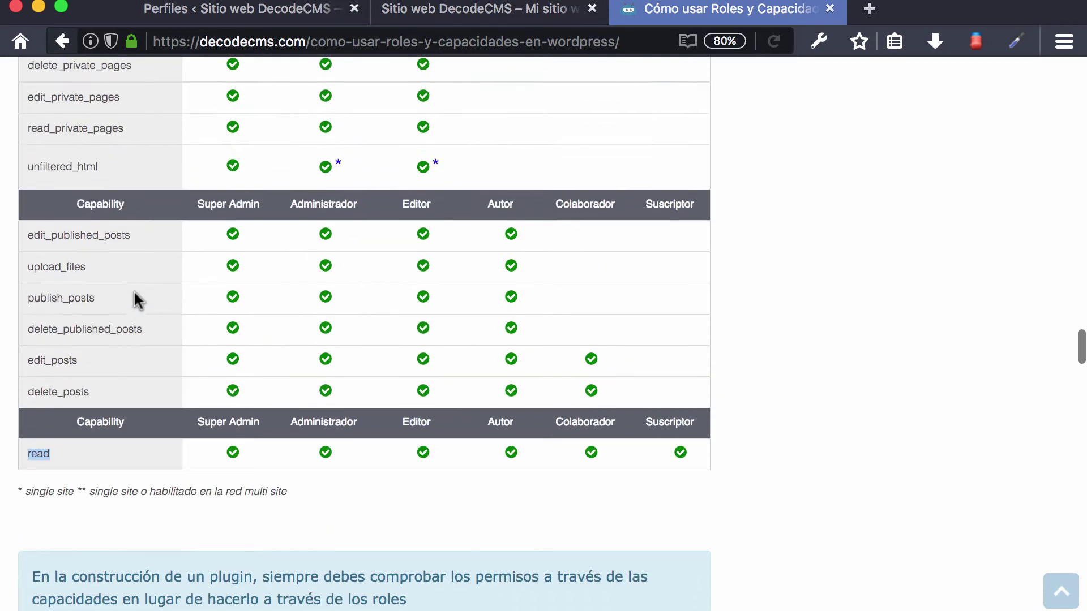
{"action": "scroll", "coordinate": [137, 300], "scroll_direction": "up", "scroll_amount": 6}
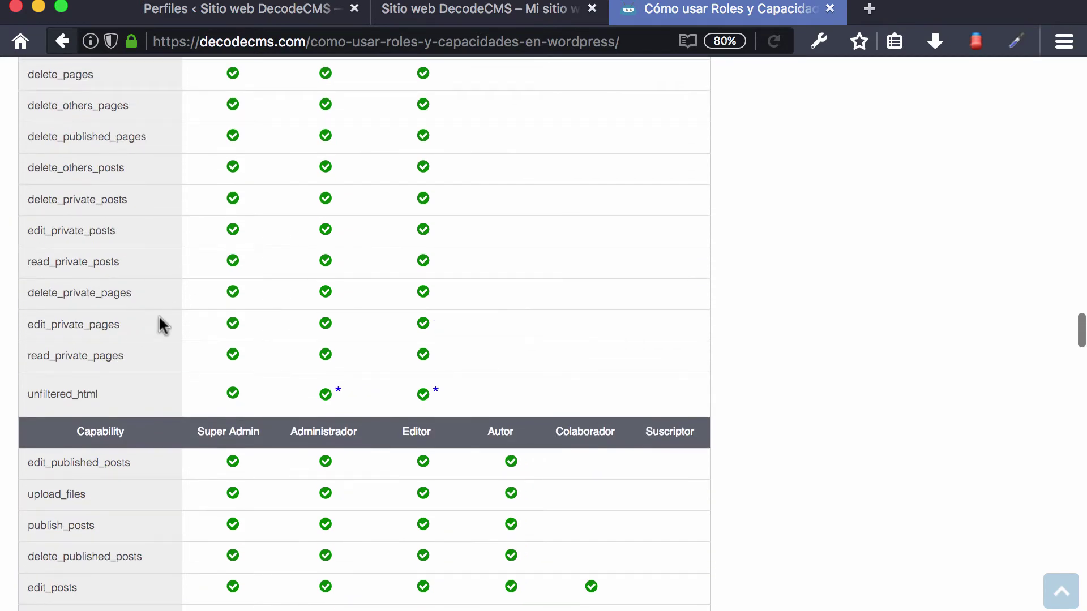
{"action": "scroll", "coordinate": [160, 320], "scroll_direction": "up", "scroll_amount": 2}
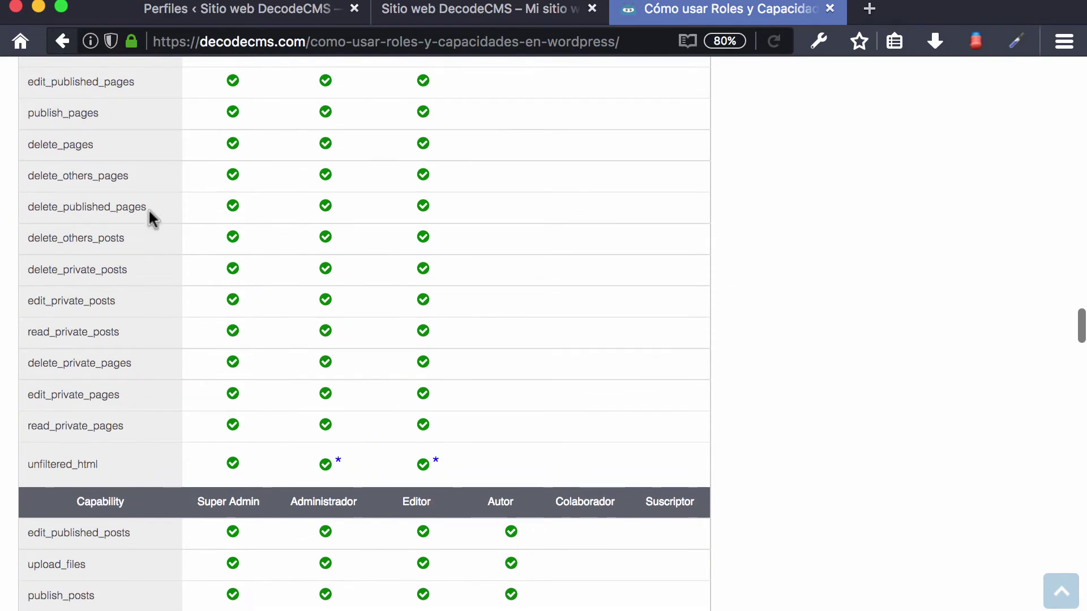
{"action": "left_click_drag", "start_coordinate": [94, 145], "coordinate": [33, 145]}
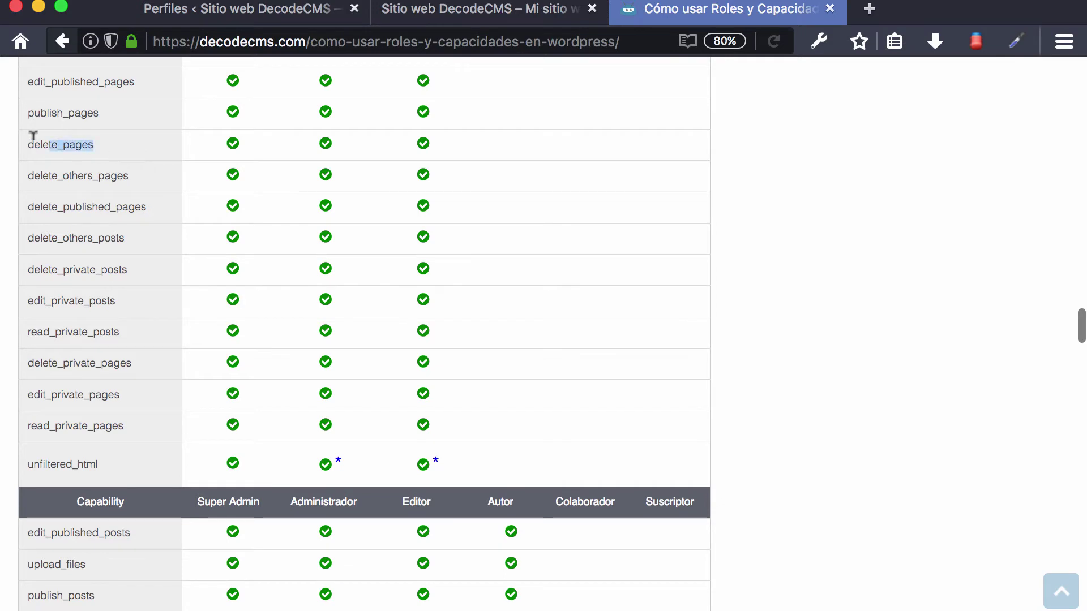
{"action": "scroll", "coordinate": [115, 153], "scroll_direction": "up", "scroll_amount": 6}
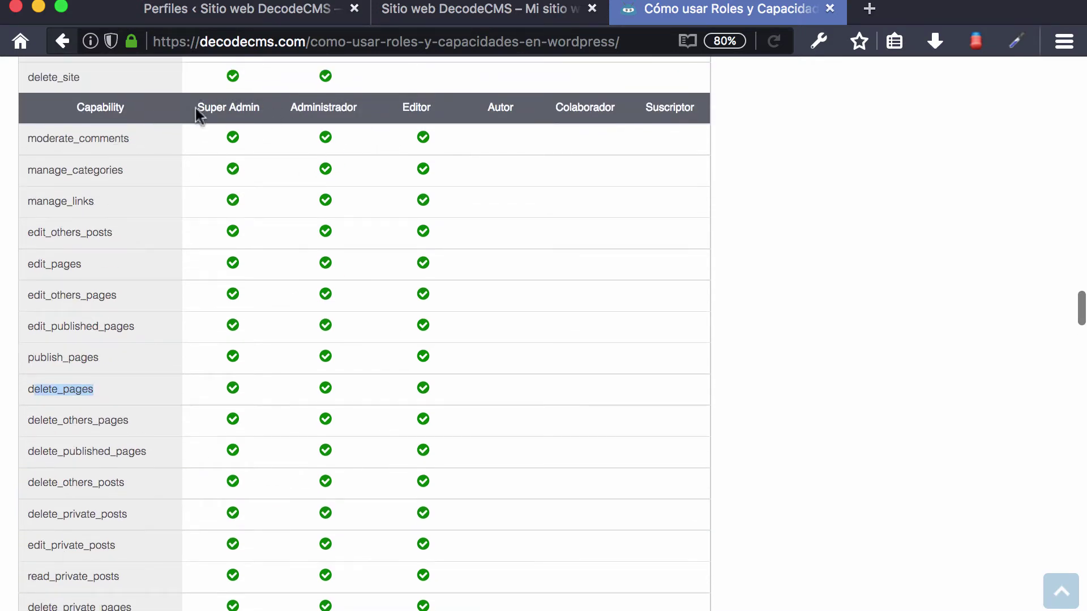
{"action": "left_click_drag", "start_coordinate": [195, 108], "coordinate": [248, 100]}
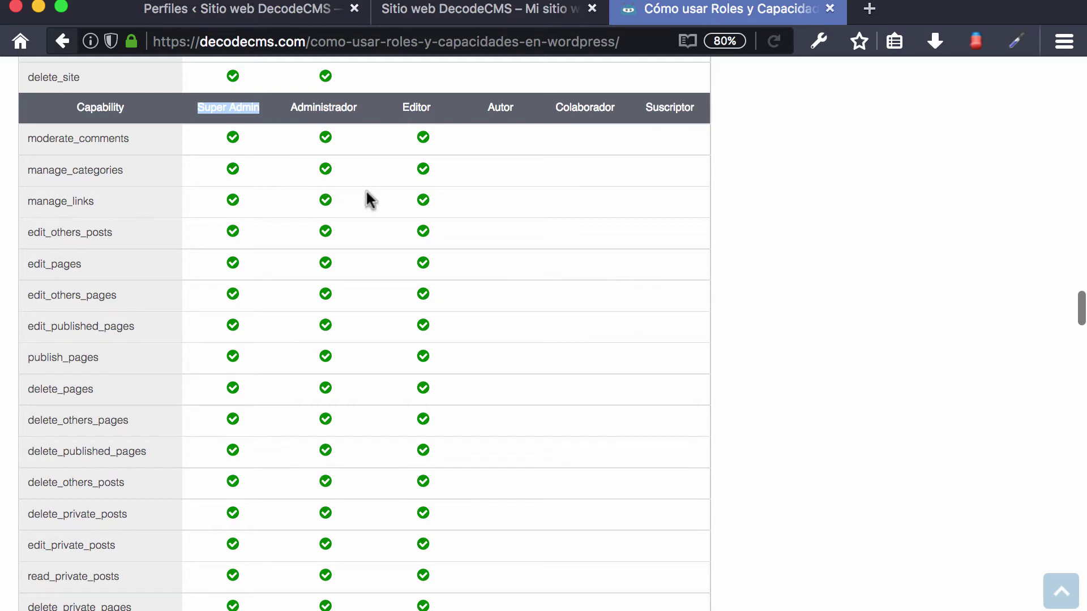
Copy the admin page address and log in as the test user in a second window.
{"action": "left_click", "coordinate": [275, 12]}
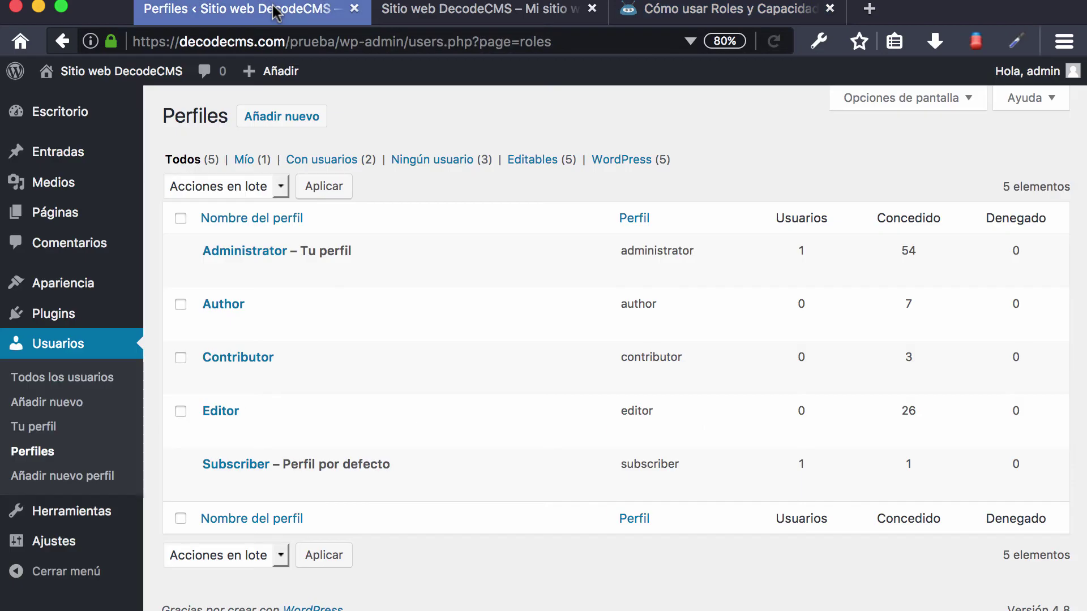
{"action": "mouse_move", "coordinate": [417, 441]}
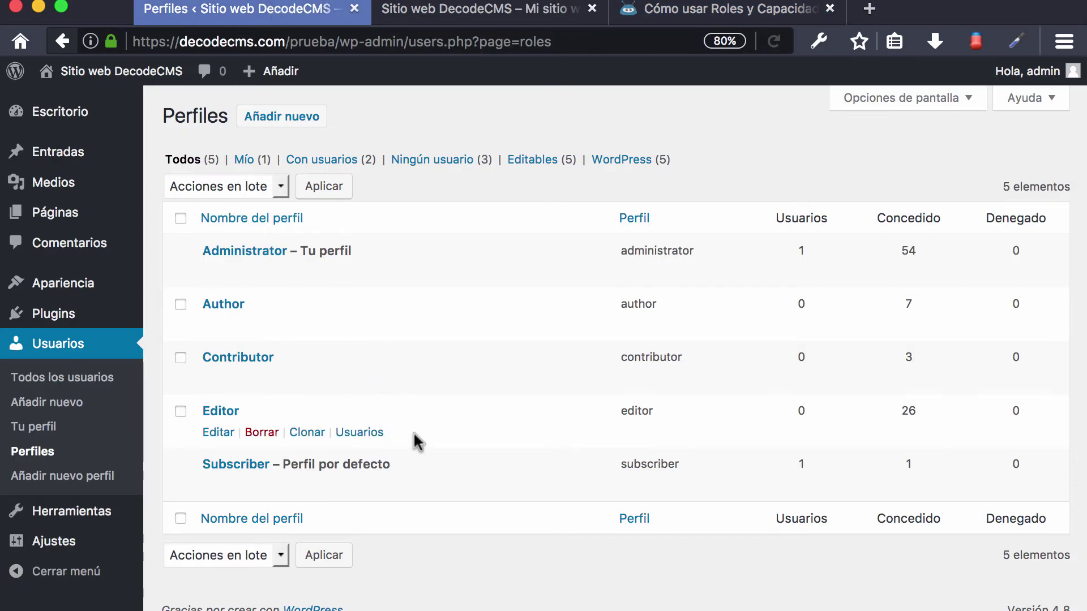
{"action": "key", "text": "super+l"}
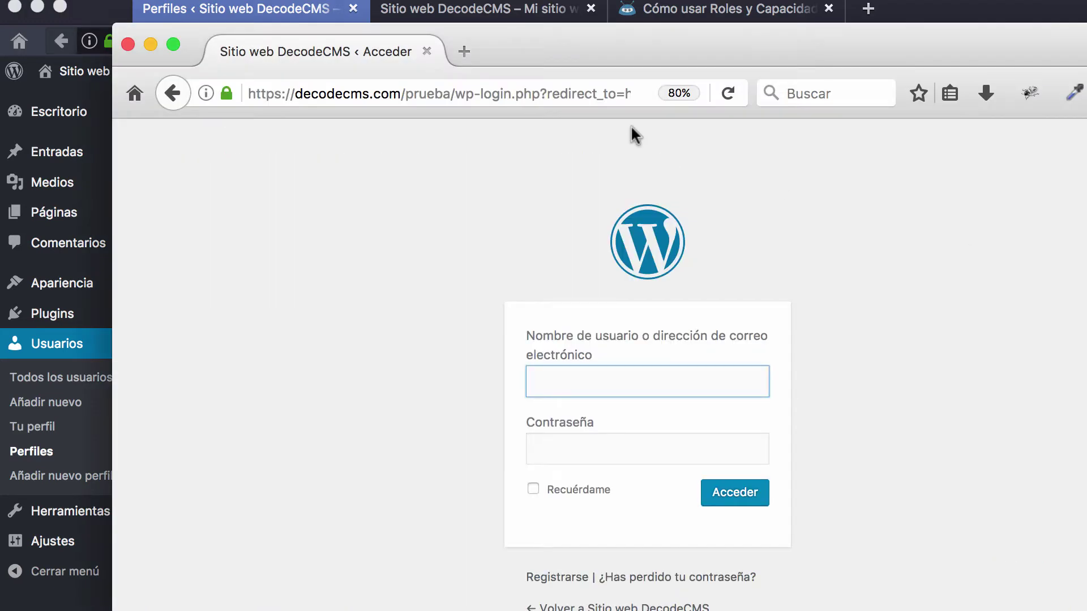
{"action": "left_click", "coordinate": [588, 369]}
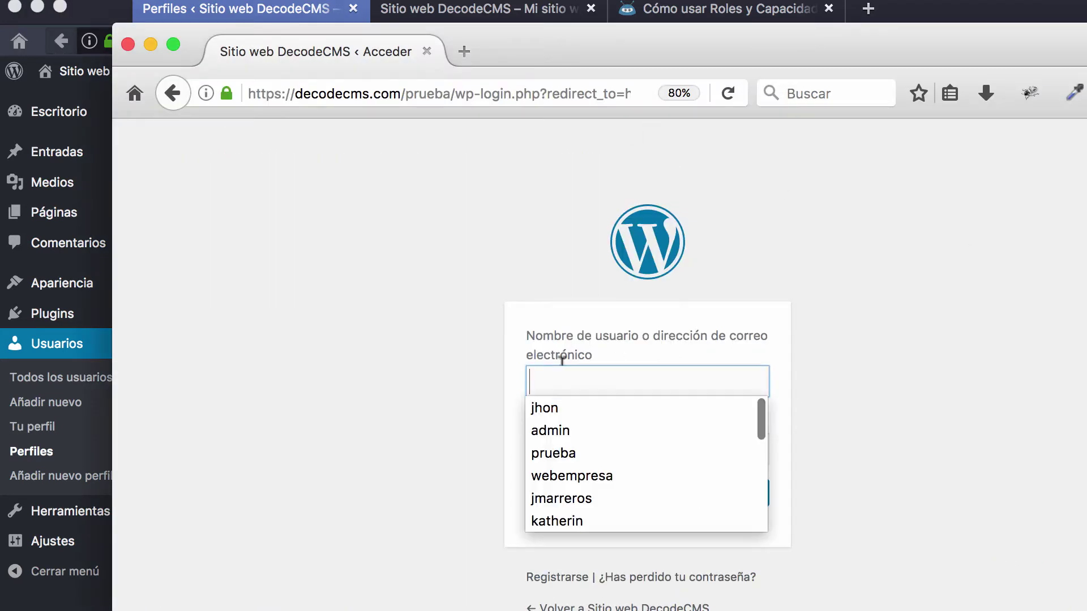
{"action": "type", "text": "pru"}
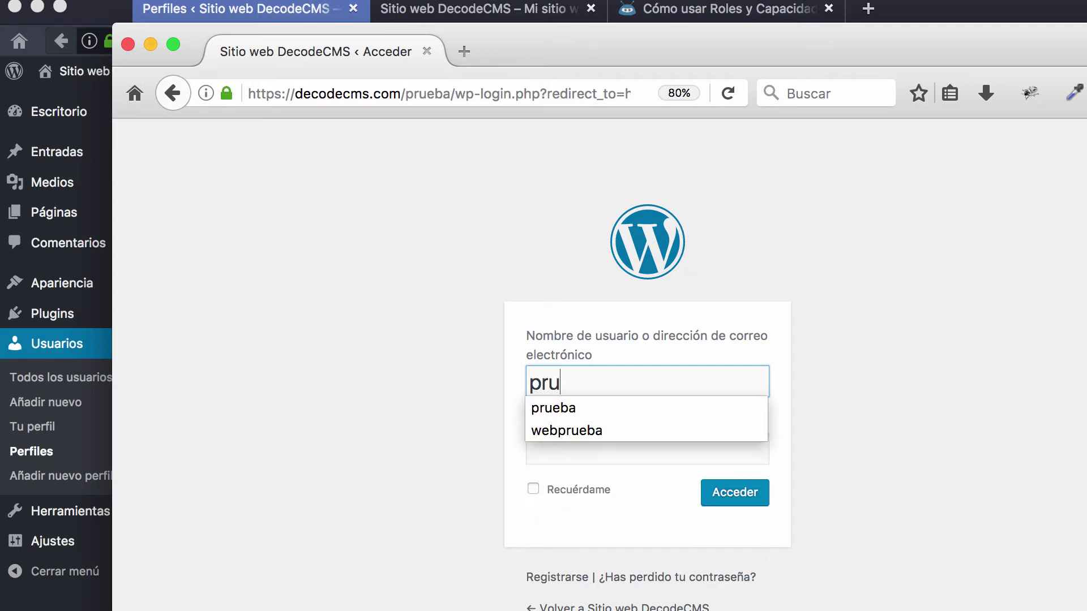
{"action": "type", "text": "eba"}
{"action": "key", "text": "Tab"}
{"action": "type", "text": "prueb"}
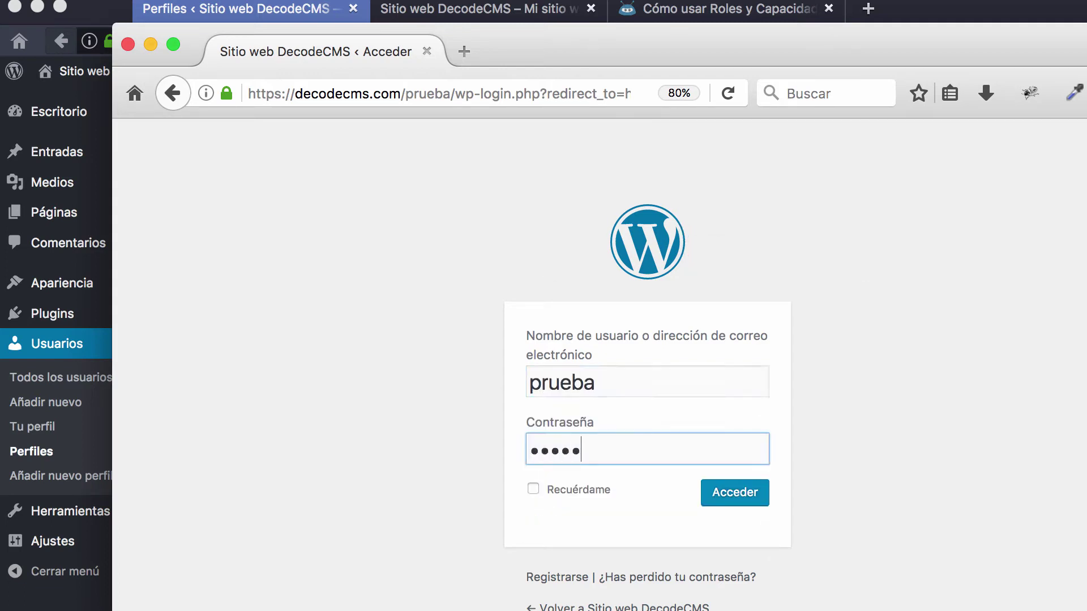
{"action": "type", "text": "a"}
{"action": "key", "text": "Return"}
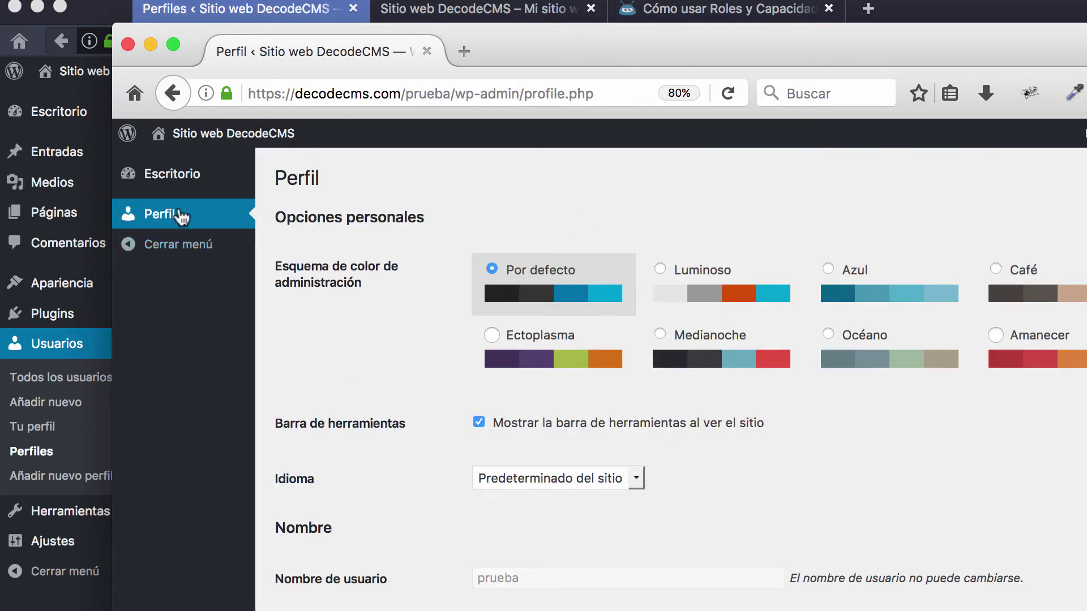
Minimize the test user's profile window to reveal the admin's Perfiles list.
{"action": "scroll", "coordinate": [517, 315], "scroll_direction": "down", "scroll_amount": 15}
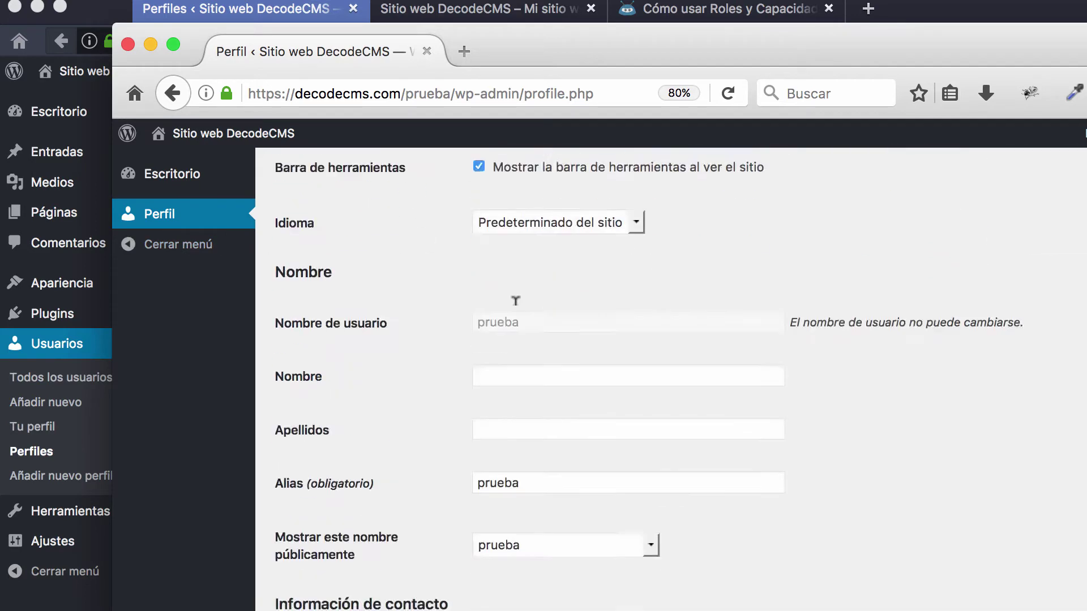
{"action": "scroll", "coordinate": [495, 272], "scroll_direction": "up", "scroll_amount": 15}
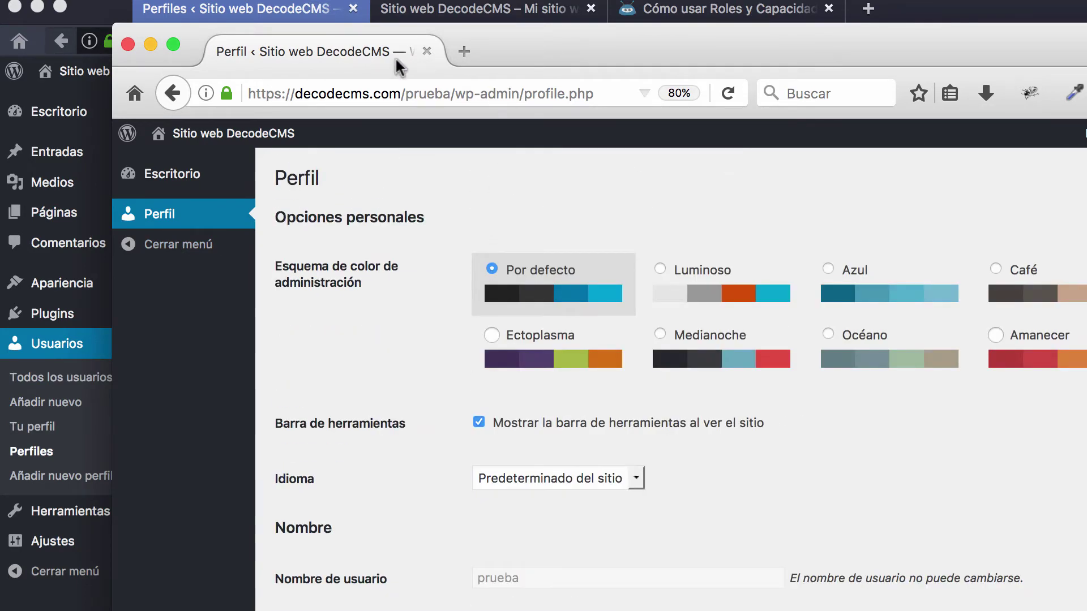
{"action": "double_click", "coordinate": [910, 49]}
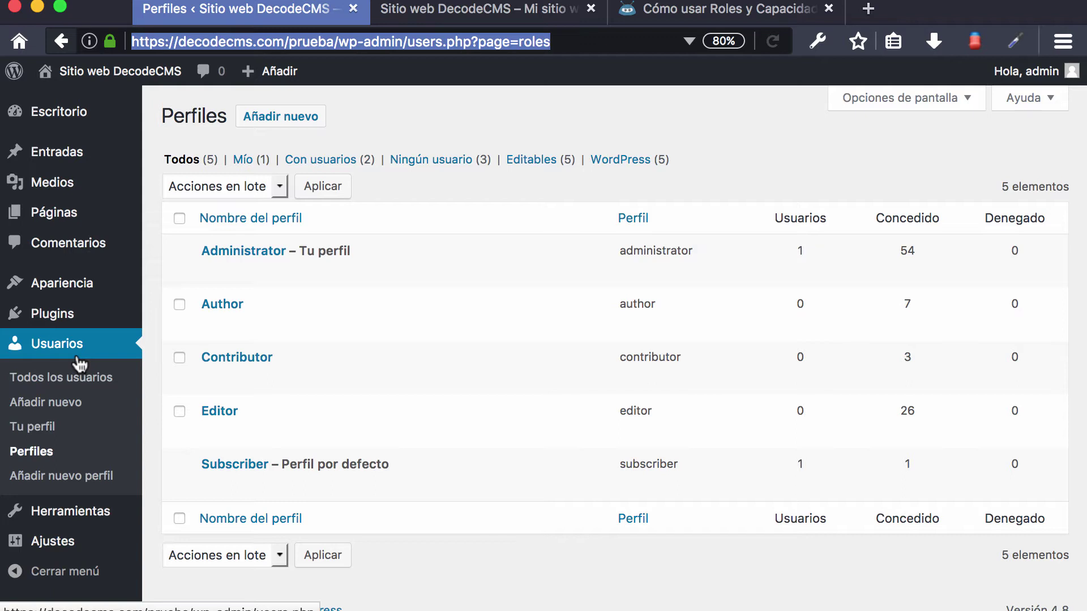
Open the Añadir nuevo perfil form under Usuarios.
{"action": "mouse_move", "coordinate": [206, 303]}
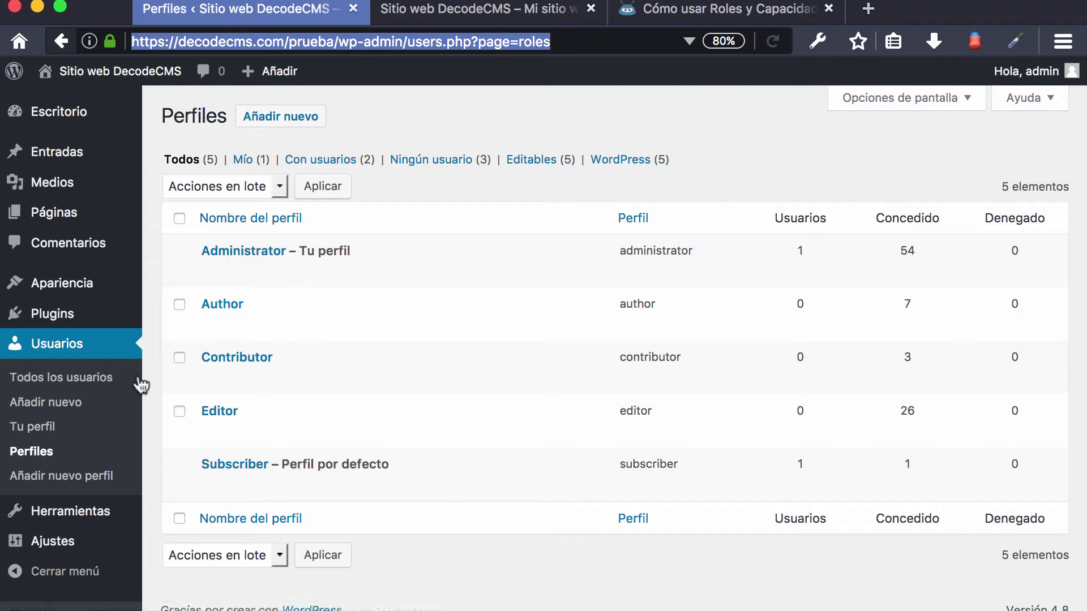
{"action": "left_click", "coordinate": [61, 488]}
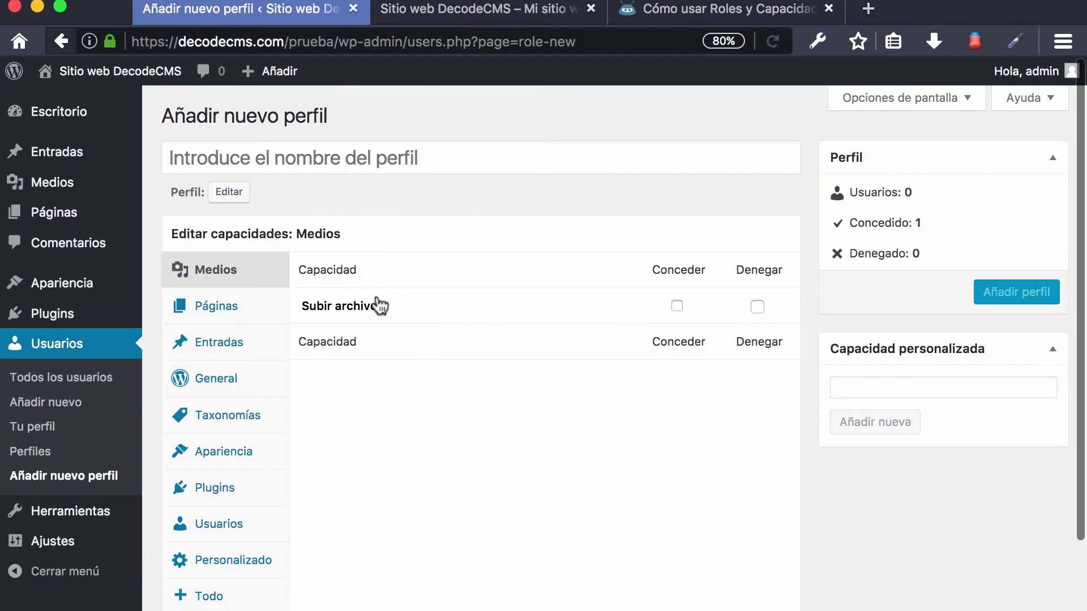
{"action": "left_click", "coordinate": [361, 155]}
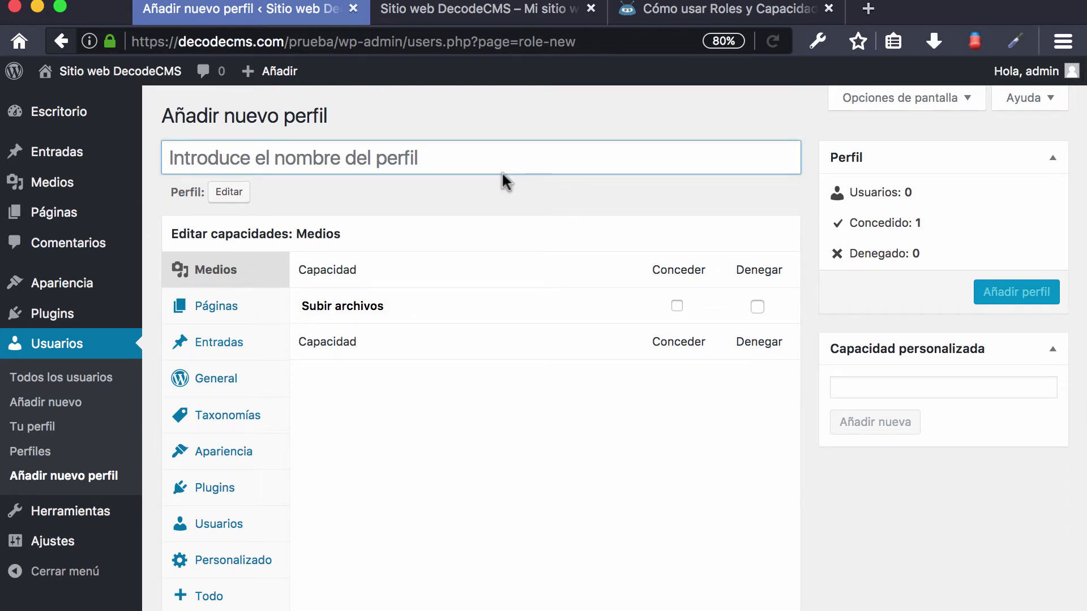
{"action": "type", "text": "susc"}
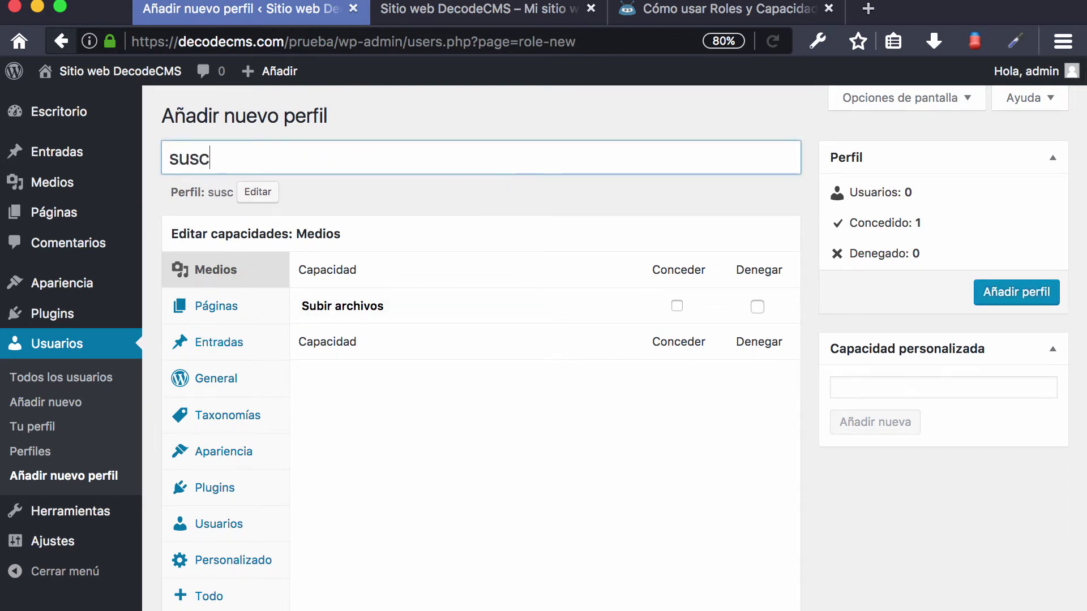
{"action": "type", "text": "riptor con persi"}
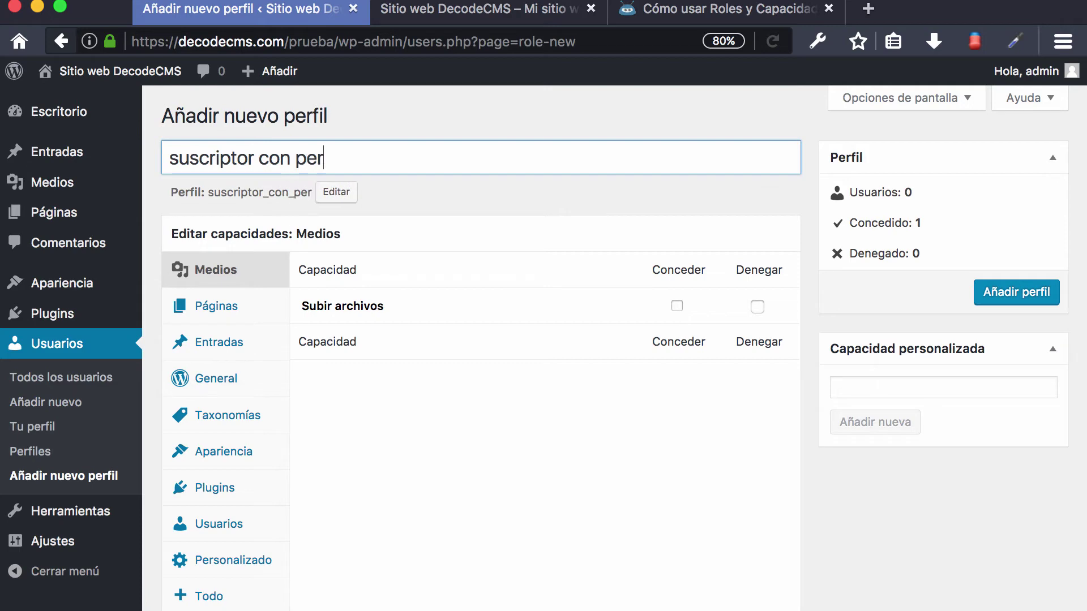
{"action": "key", "text": "BackSpace"}
{"action": "type", "text": "misos adicionales"}
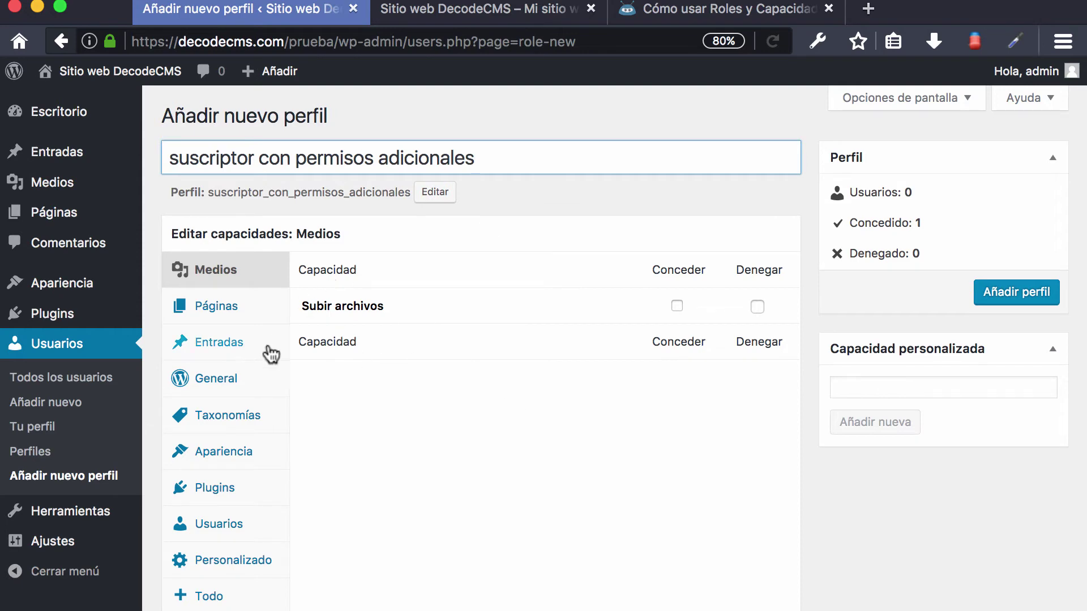
{"action": "scroll", "coordinate": [238, 346], "scroll_direction": "down", "scroll_amount": 2}
{"action": "scroll", "coordinate": [260, 334], "scroll_direction": "up", "scroll_amount": 2}
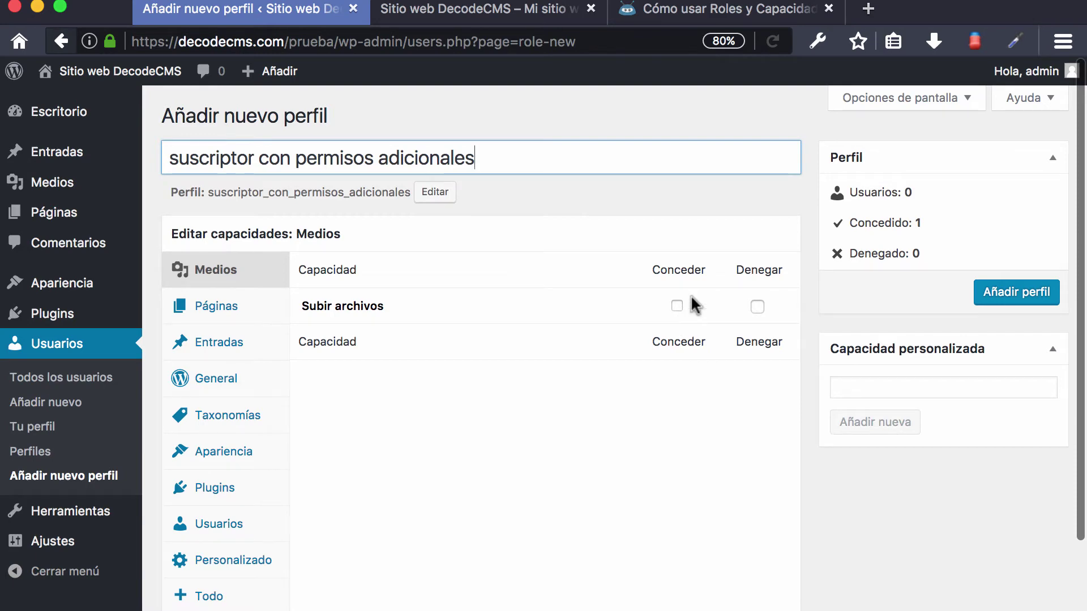
{"action": "left_click", "coordinate": [26, 452]}
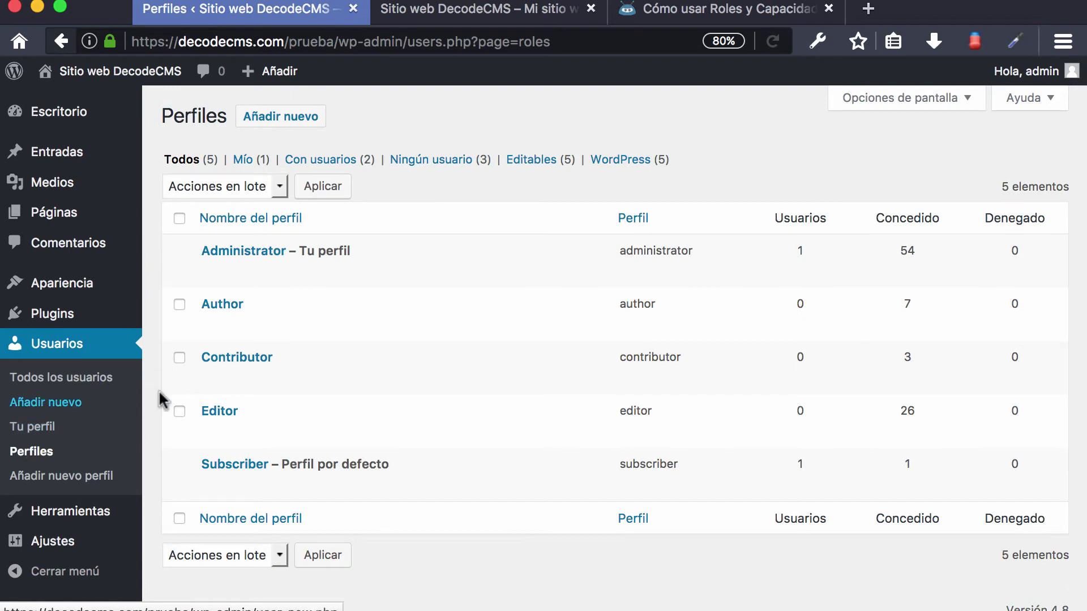
Clone the Author role and save the copy as 'Suscriptor Autor'.
{"action": "left_click", "coordinate": [180, 308]}
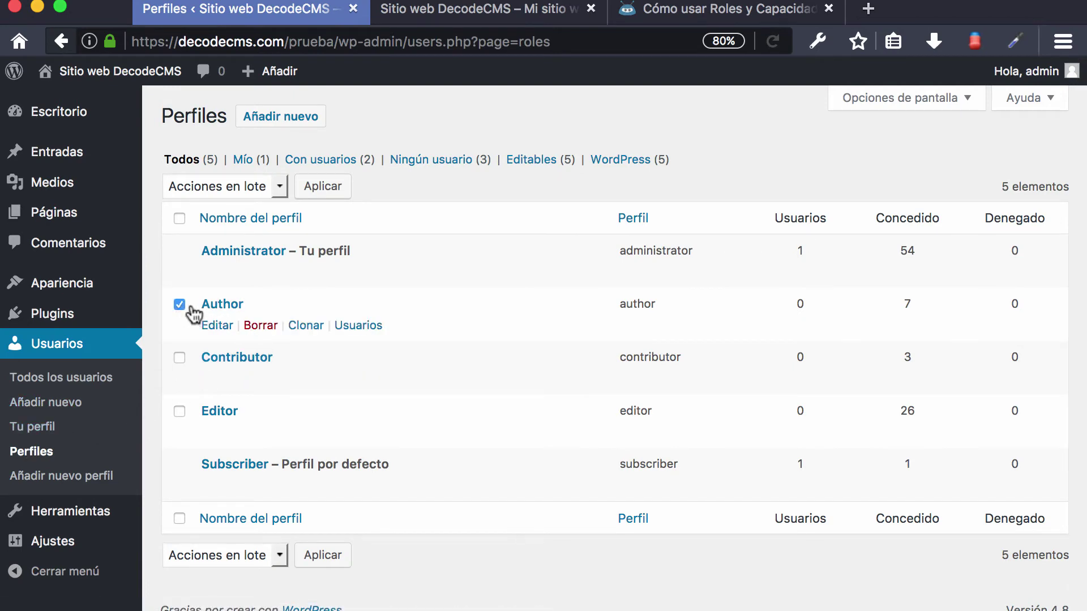
{"action": "left_click", "coordinate": [314, 327]}
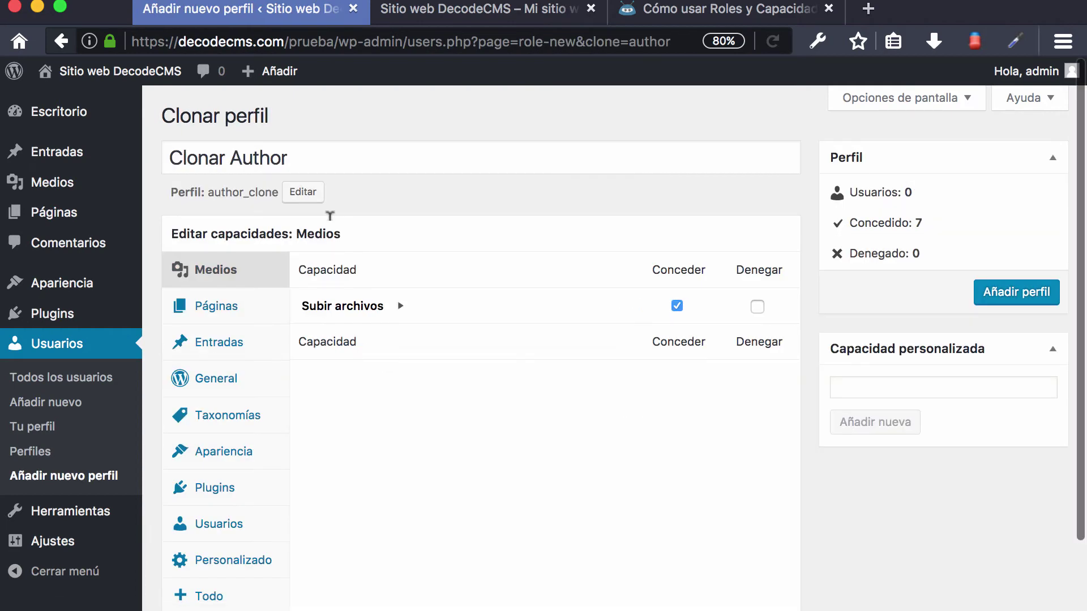
{"action": "left_click_drag", "start_coordinate": [347, 155], "coordinate": [95, 139]}
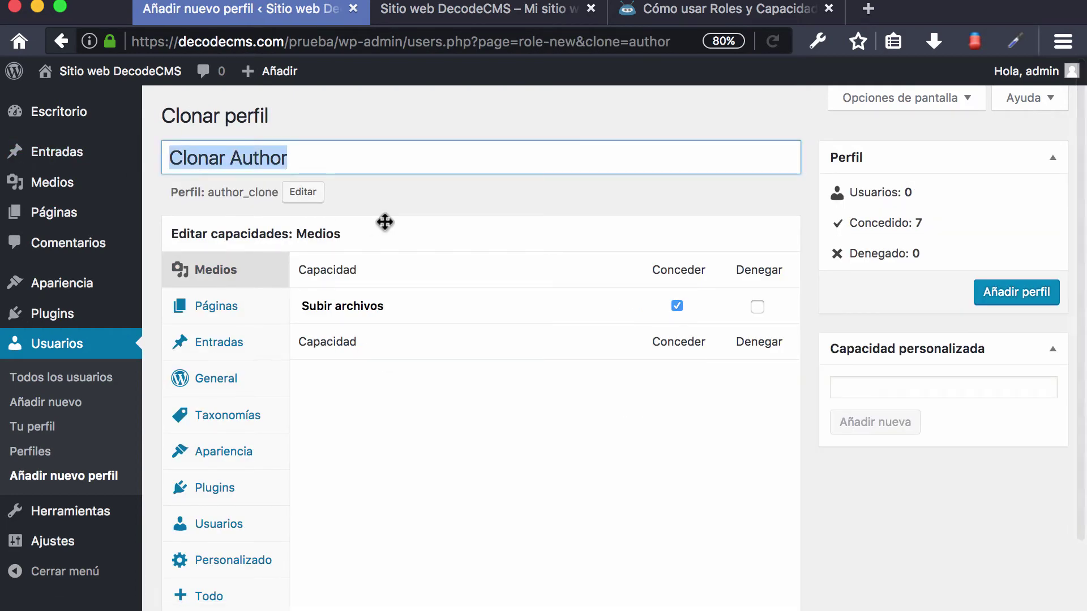
{"action": "type", "text": "Suscripto"}
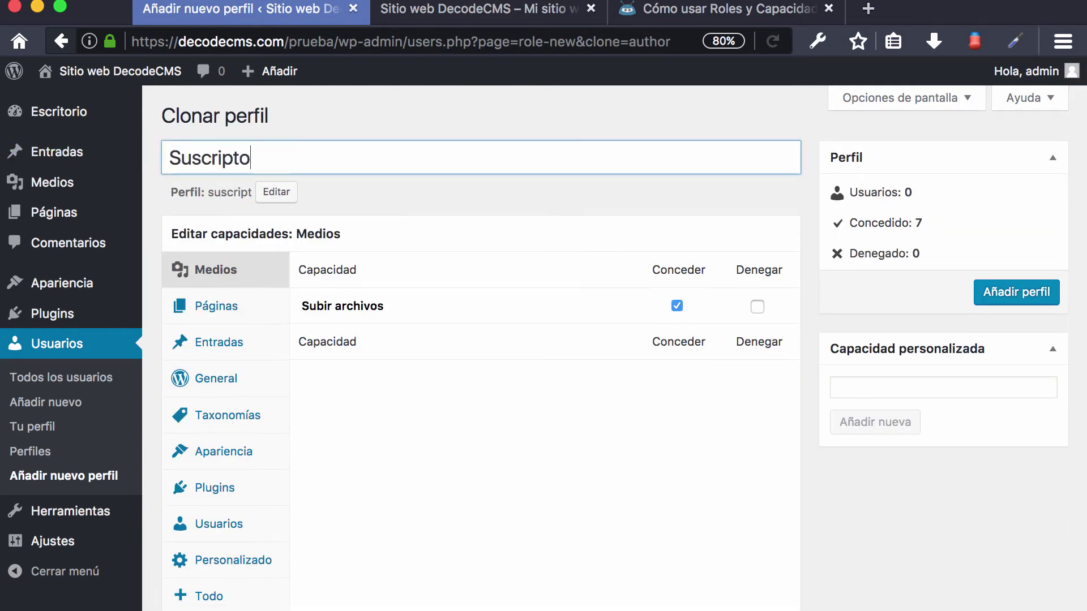
{"action": "type", "text": "r Autor"}
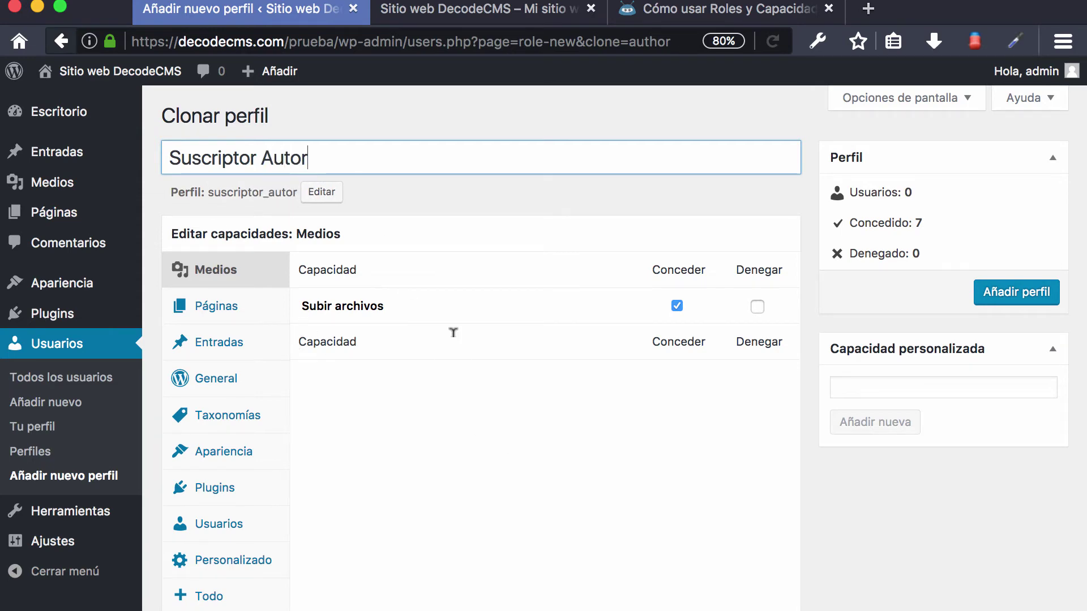
{"action": "left_click", "coordinate": [1014, 293]}
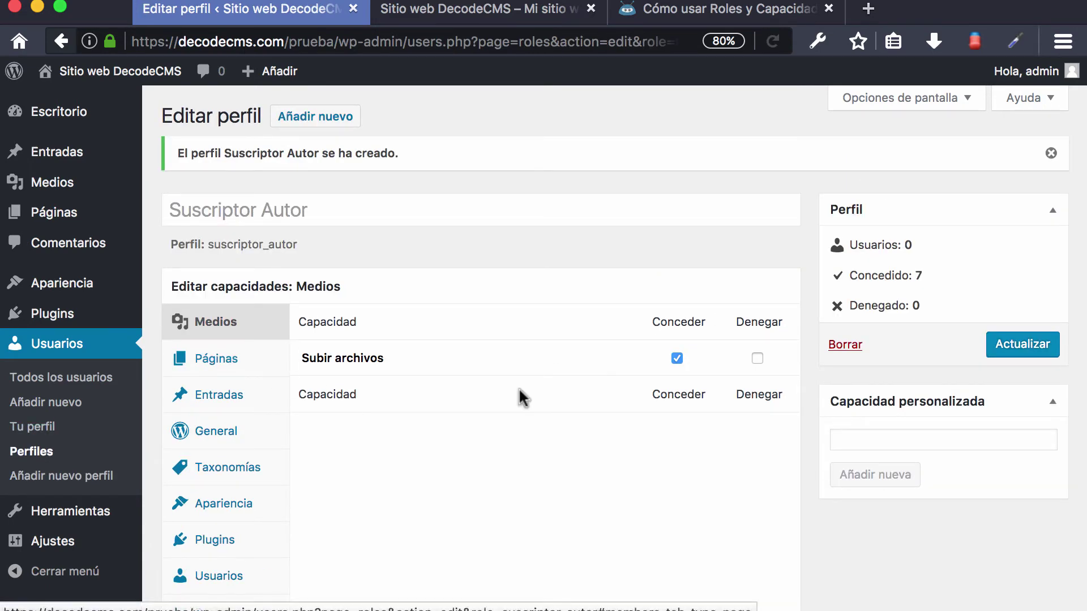
Review the new role's Páginas and Entradas capabilities.
{"action": "scroll", "coordinate": [566, 402], "scroll_direction": "down", "scroll_amount": 3}
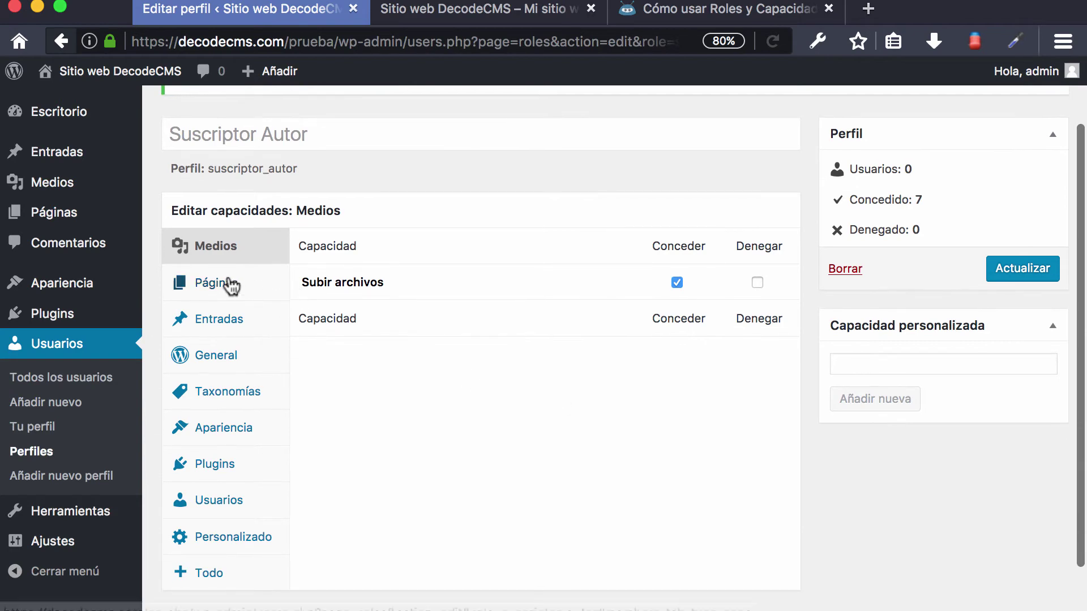
{"action": "left_click", "coordinate": [230, 283]}
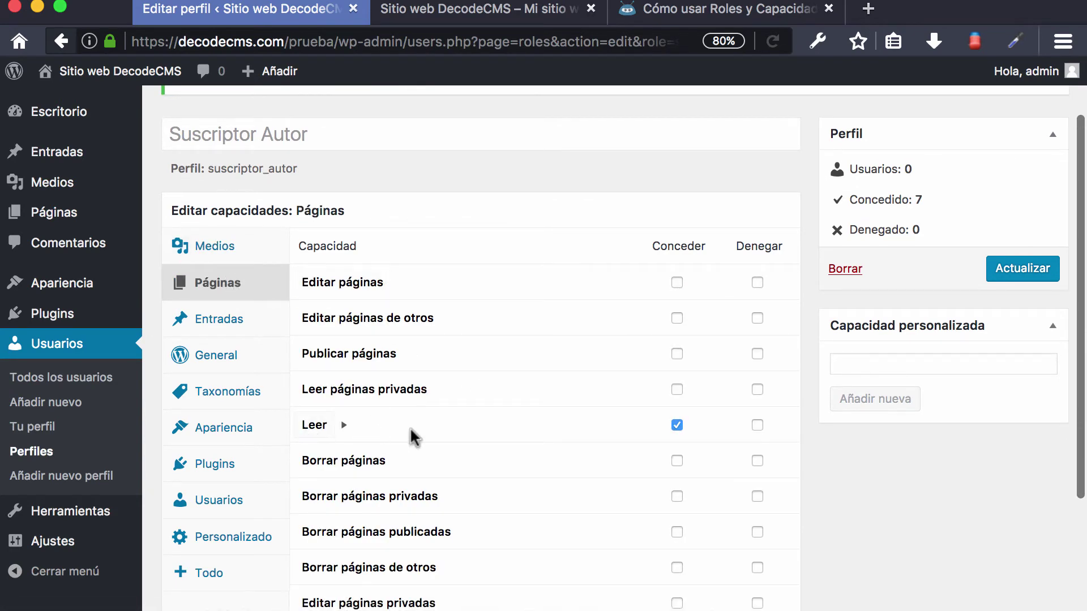
{"action": "left_click", "coordinate": [231, 320]}
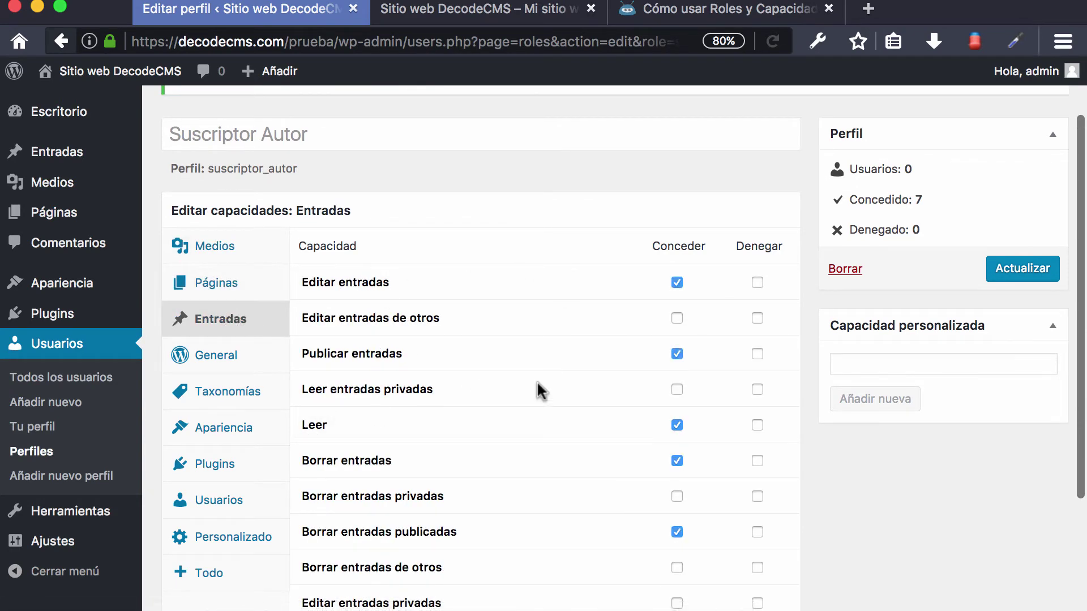
{"action": "scroll", "coordinate": [536, 381], "scroll_direction": "down", "scroll_amount": 3}
{"action": "scroll", "coordinate": [537, 380], "scroll_direction": "up", "scroll_amount": 1}
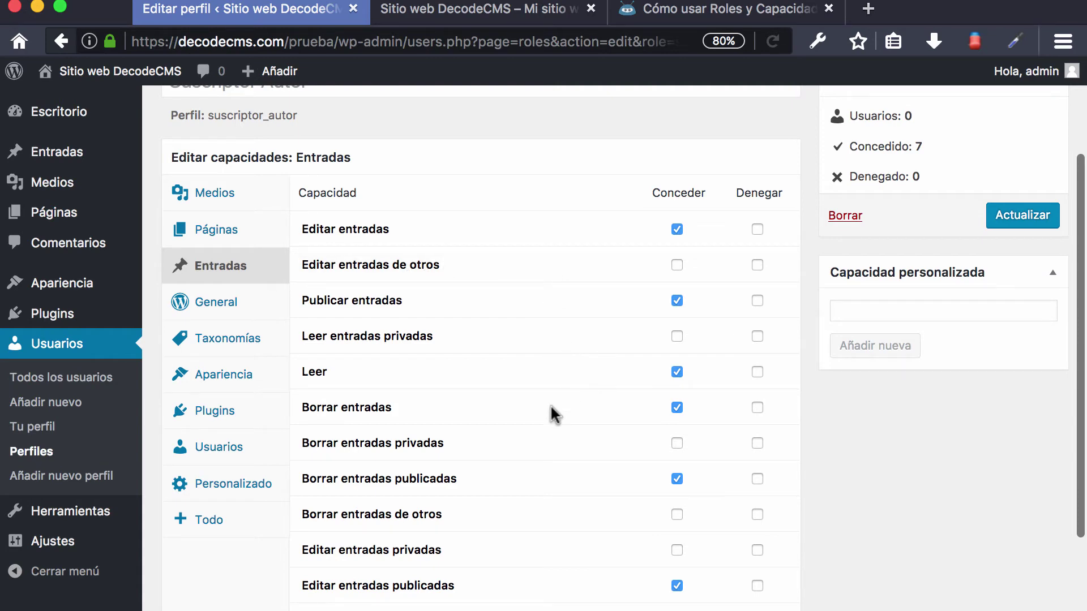
{"action": "scroll", "coordinate": [549, 415], "scroll_direction": "down", "scroll_amount": 3}
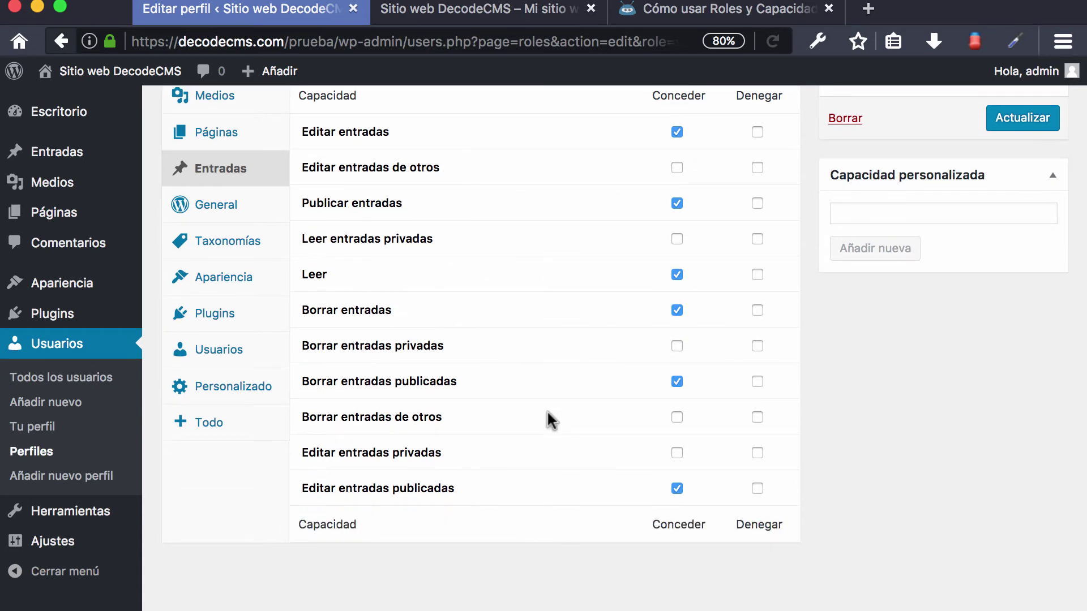
{"action": "scroll", "coordinate": [550, 418], "scroll_direction": "up", "scroll_amount": 5}
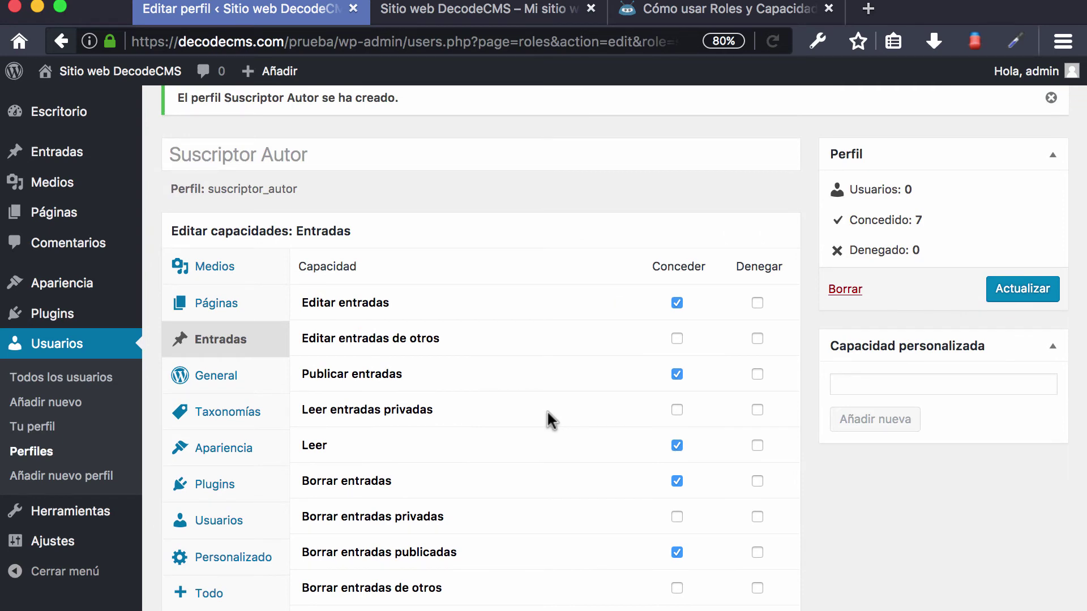
Revoke Subir archivos from Suscriptor Autor on Medios, update, and open Perfiles.
{"action": "left_click", "coordinate": [238, 282]}
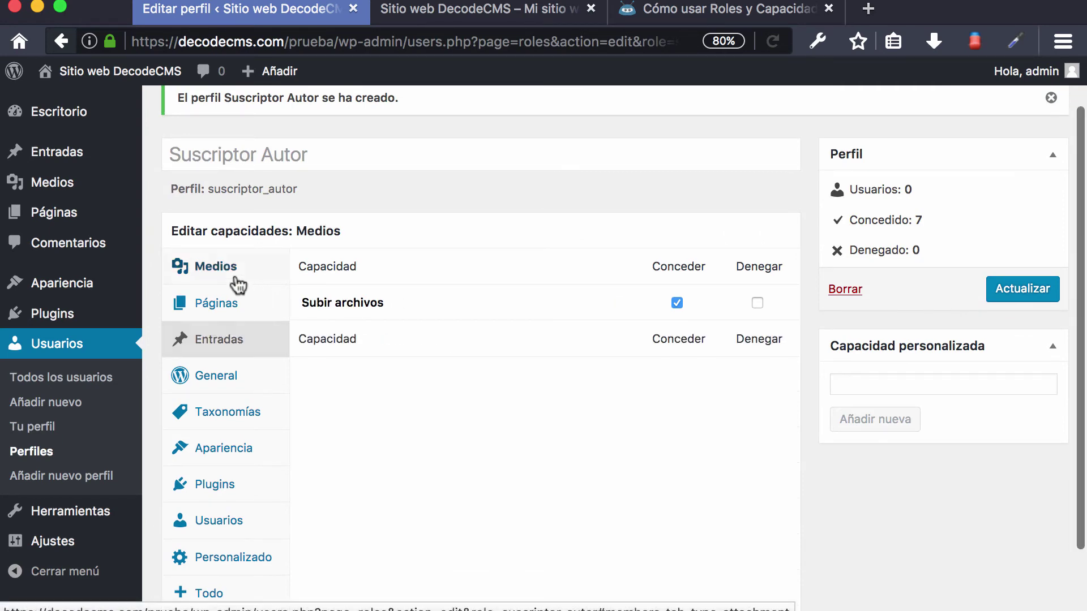
{"action": "left_click", "coordinate": [677, 303]}
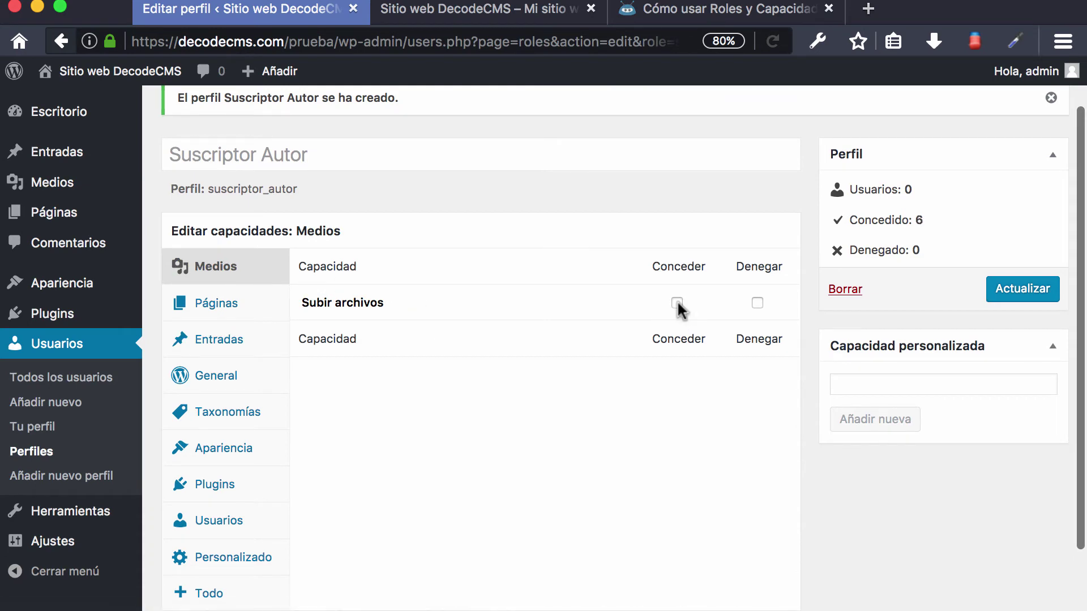
{"action": "left_click", "coordinate": [1017, 290]}
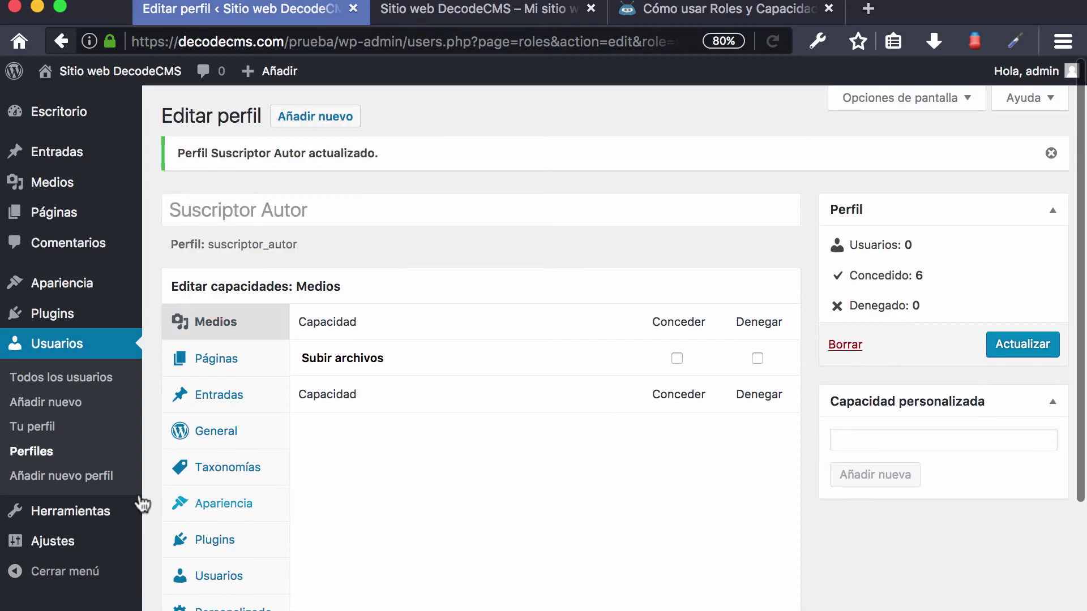
{"action": "left_click", "coordinate": [51, 457]}
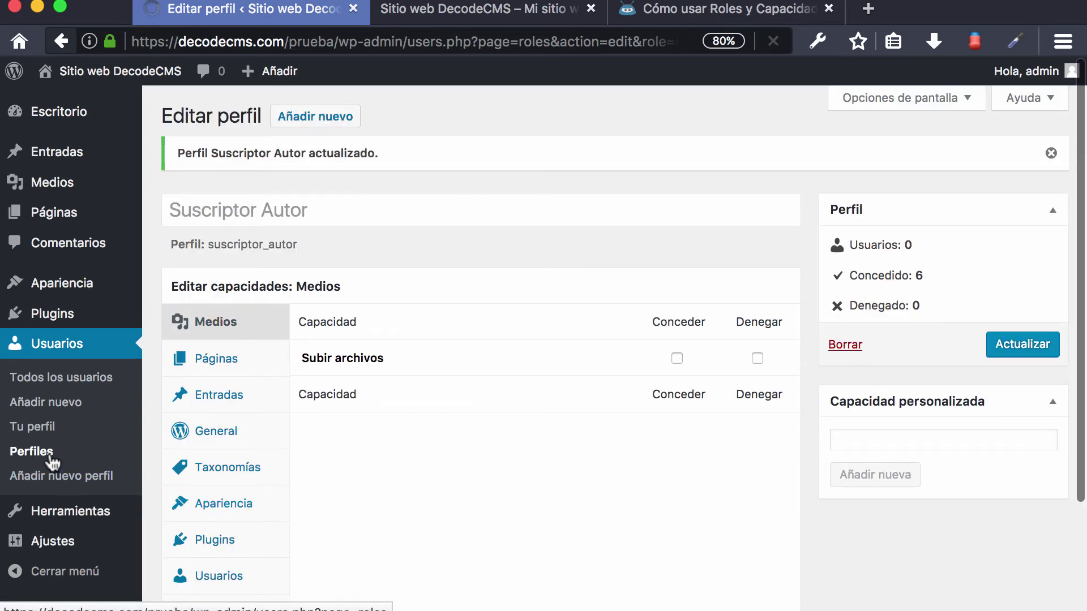
{"action": "scroll", "coordinate": [353, 390], "scroll_direction": "down", "scroll_amount": 2}
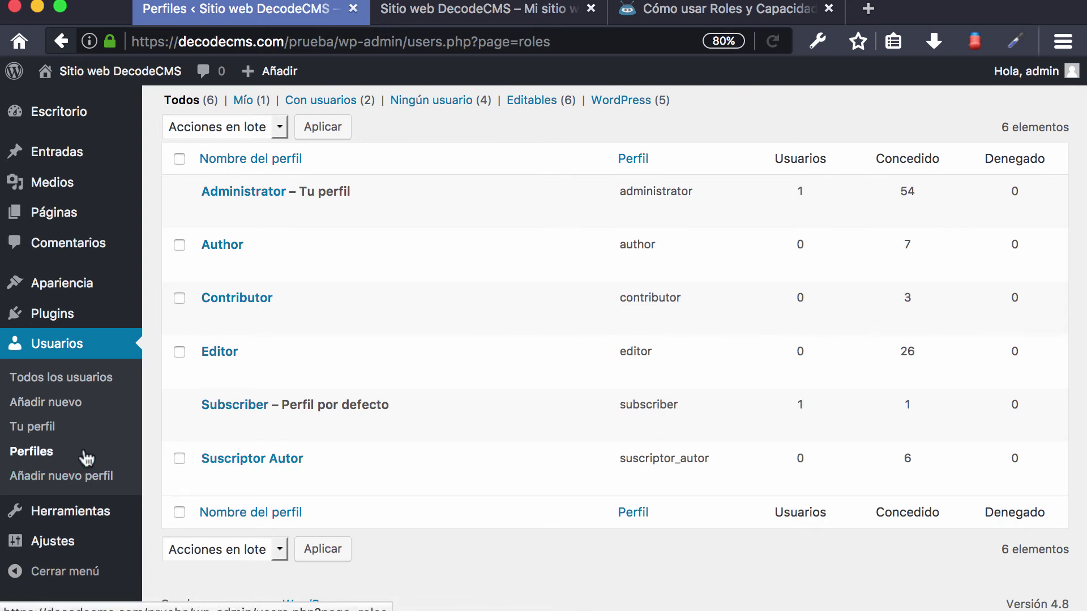
Add the Suscriptor Autor role to the test user's profile and save with Actualizar usuario.
{"action": "mouse_move", "coordinate": [62, 329]}
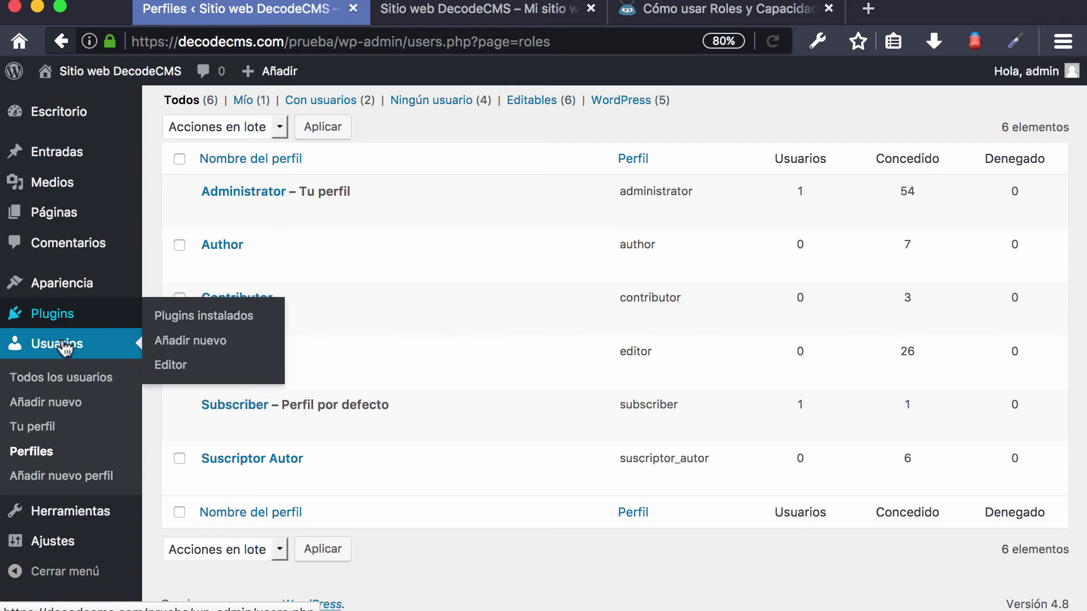
{"action": "left_click", "coordinate": [69, 376]}
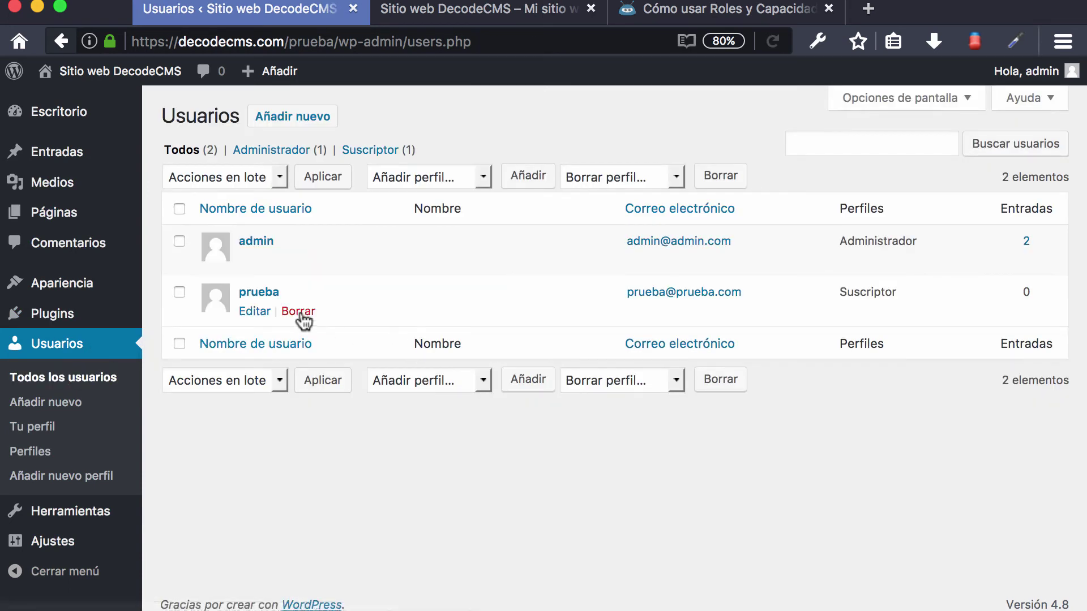
{"action": "left_click", "coordinate": [265, 295]}
{"action": "scroll", "coordinate": [795, 419], "scroll_direction": "down", "scroll_amount": 15}
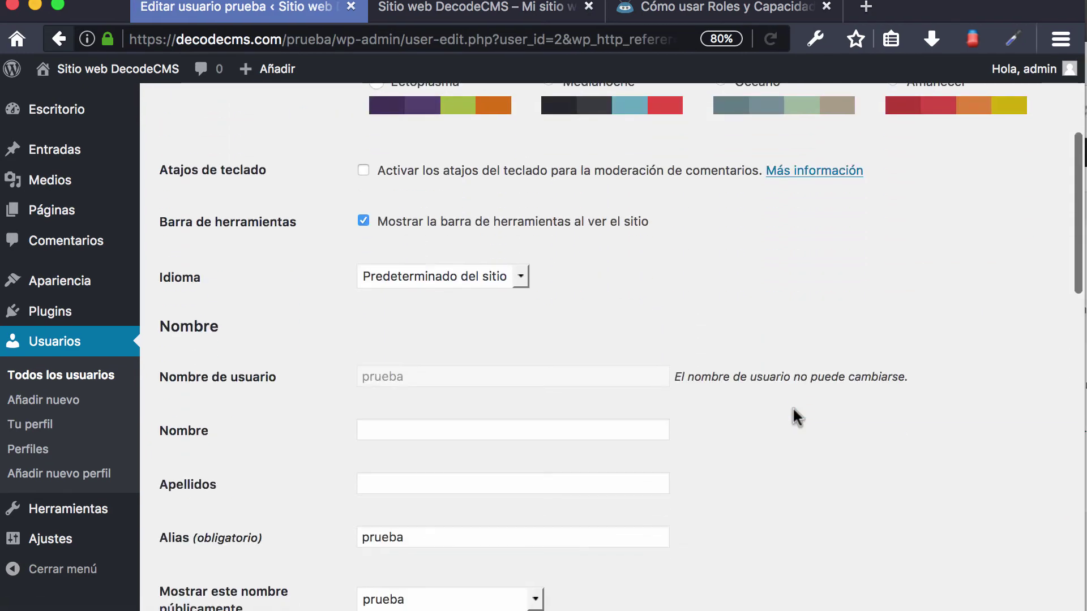
{"action": "scroll", "coordinate": [793, 409], "scroll_direction": "down", "scroll_amount": 5}
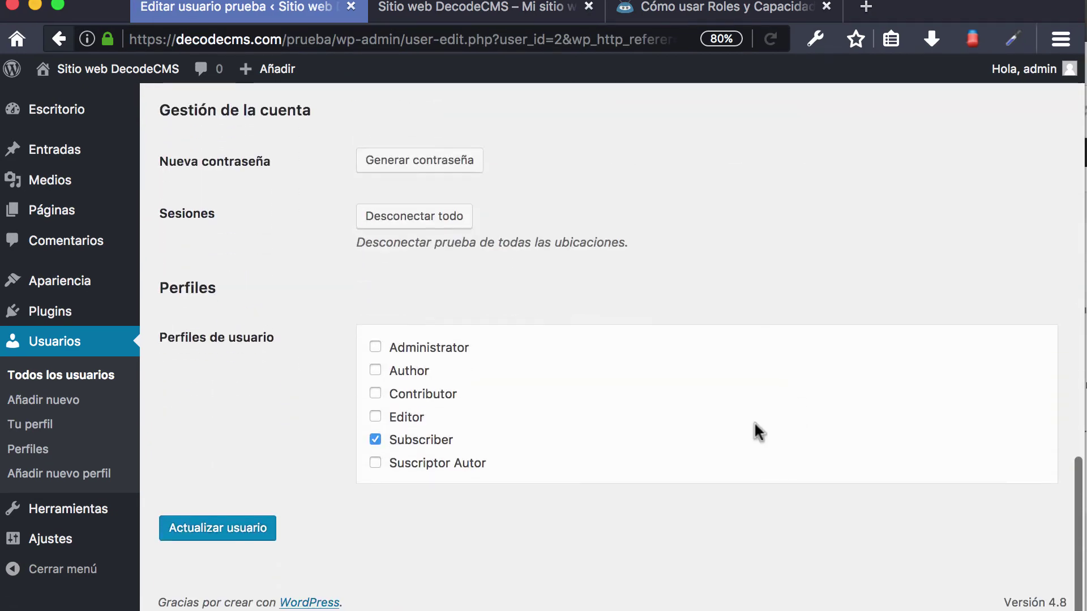
{"action": "left_click", "coordinate": [430, 467]}
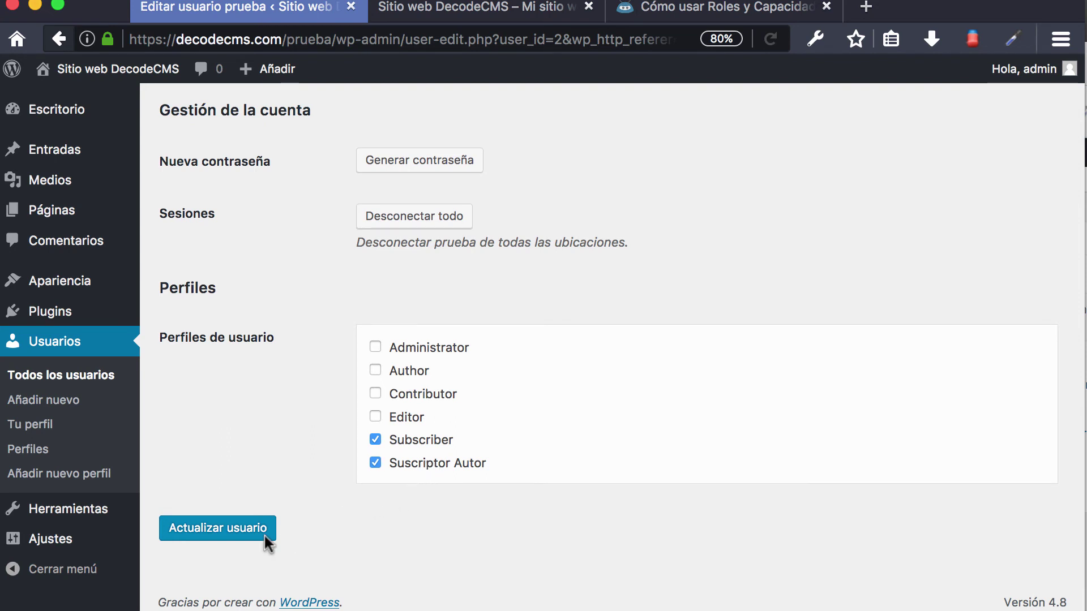
{"action": "left_click", "coordinate": [215, 536]}
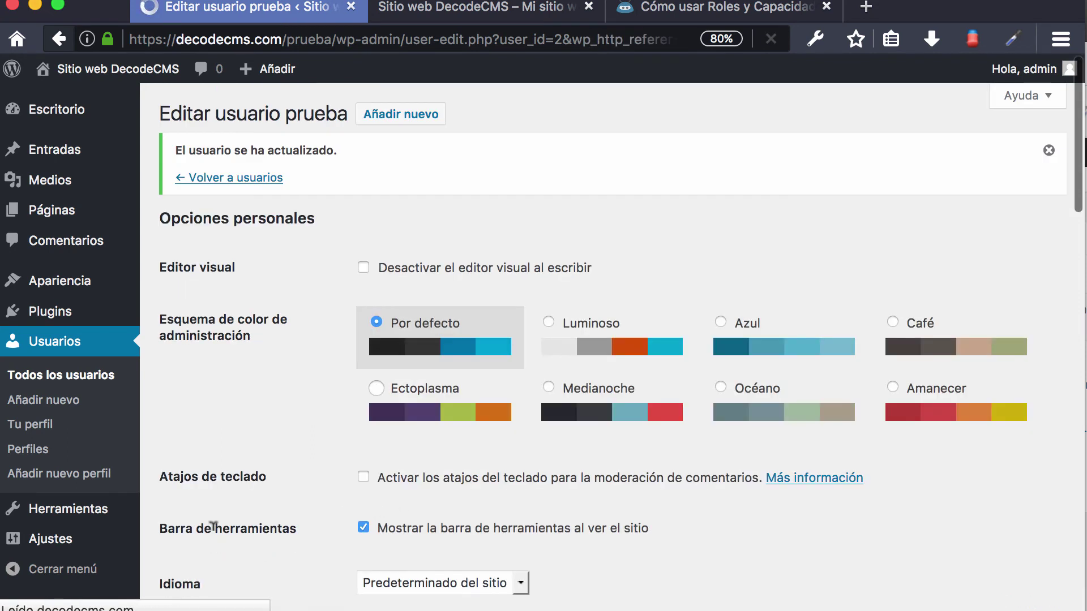
{"action": "key", "text": "super+Tab"}
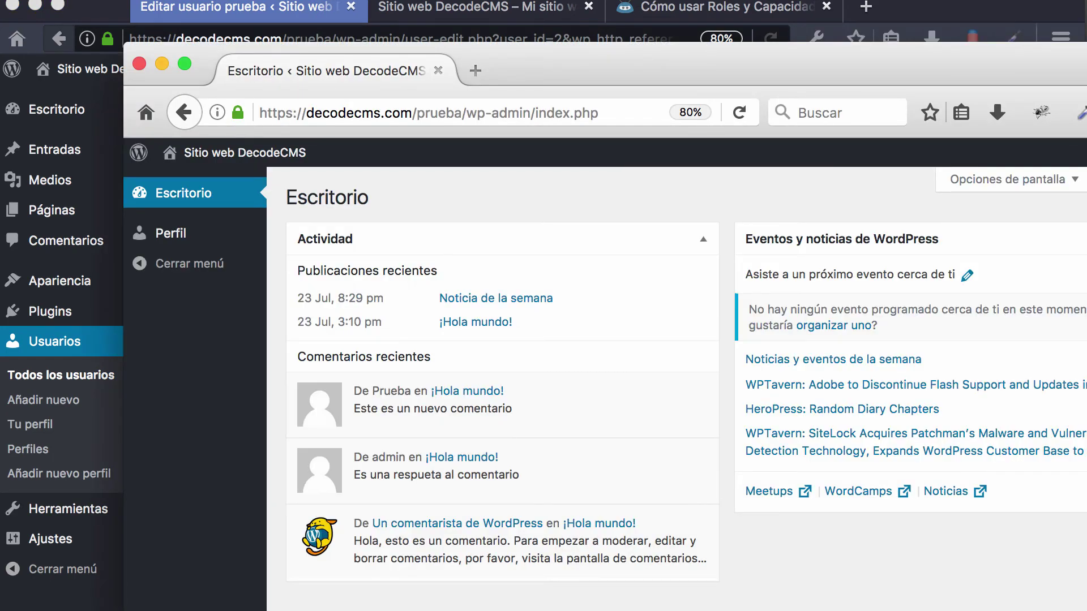
{"action": "key", "text": "super+r"}
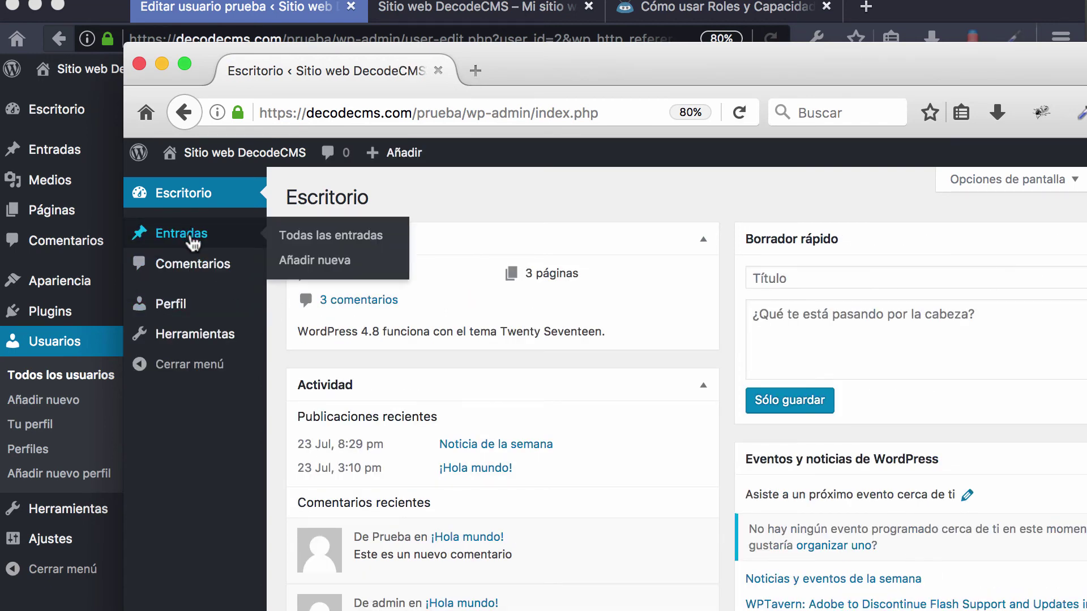
{"action": "left_click", "coordinate": [193, 243]}
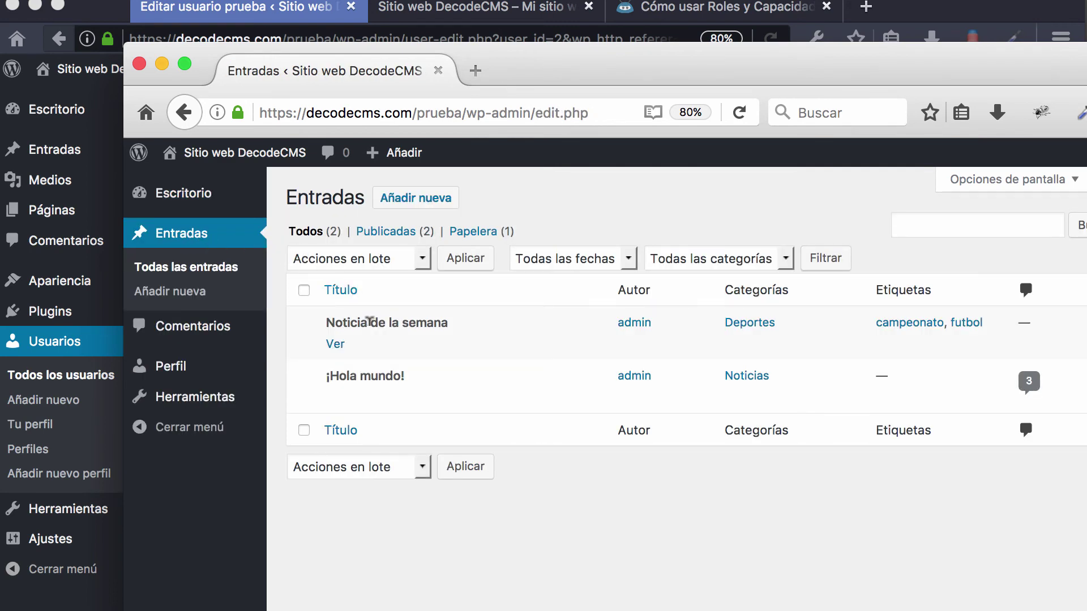
{"action": "mouse_move", "coordinate": [337, 401]}
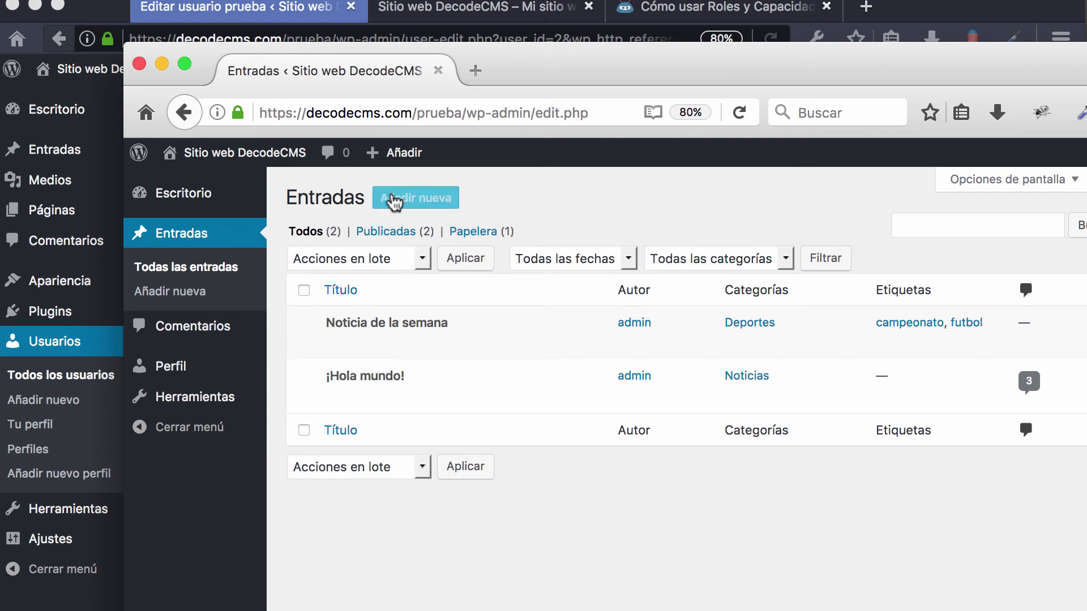
{"action": "left_click", "coordinate": [416, 198]}
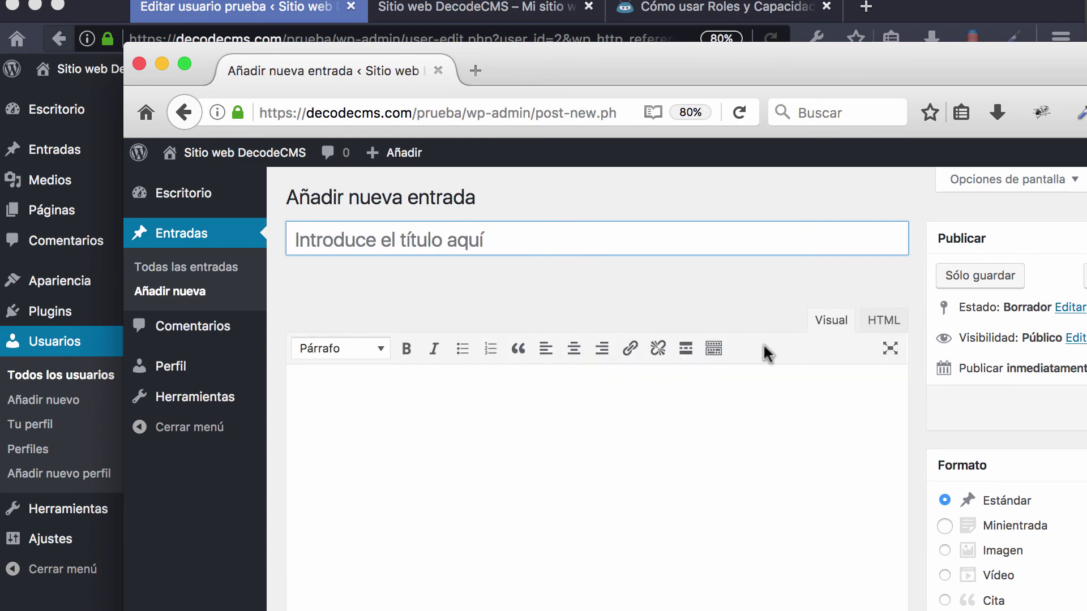
{"action": "scroll", "coordinate": [765, 354], "scroll_direction": "down", "scroll_amount": 10}
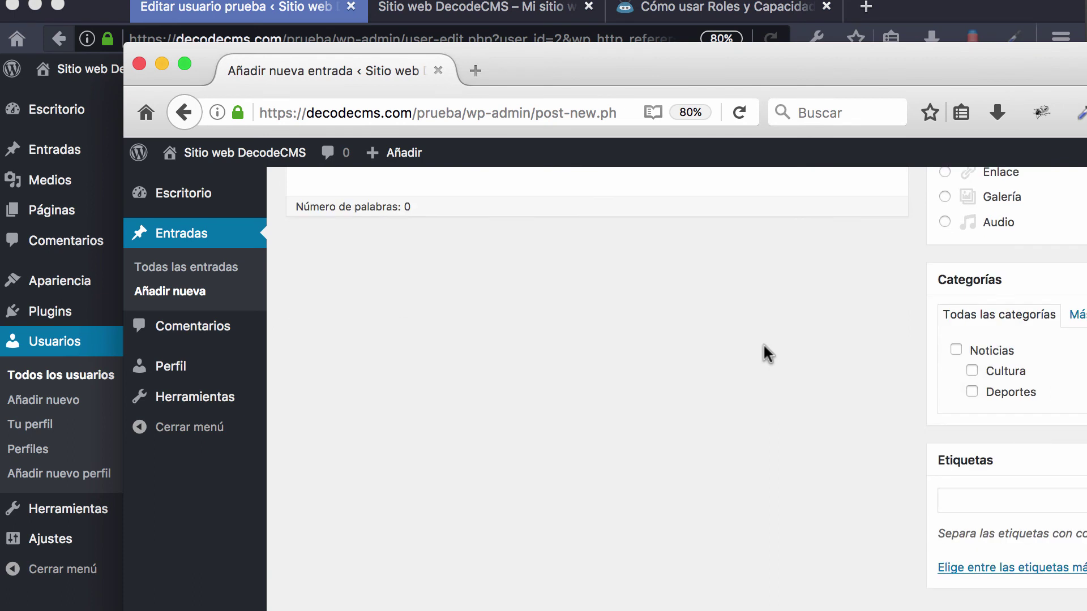
{"action": "scroll", "coordinate": [765, 354], "scroll_direction": "up", "scroll_amount": 10}
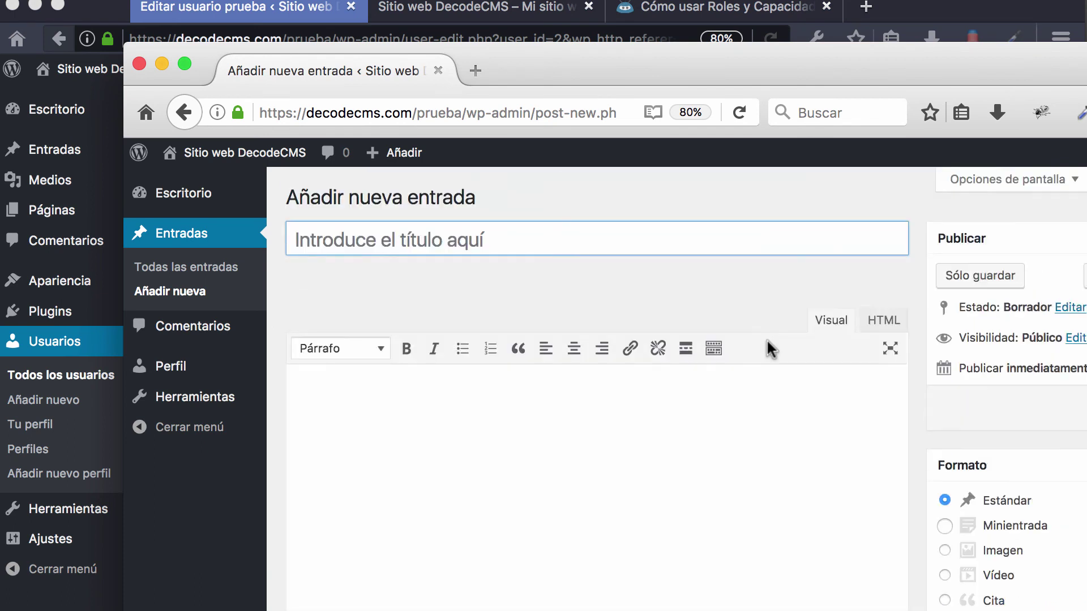
{"action": "left_click", "coordinate": [369, 310]}
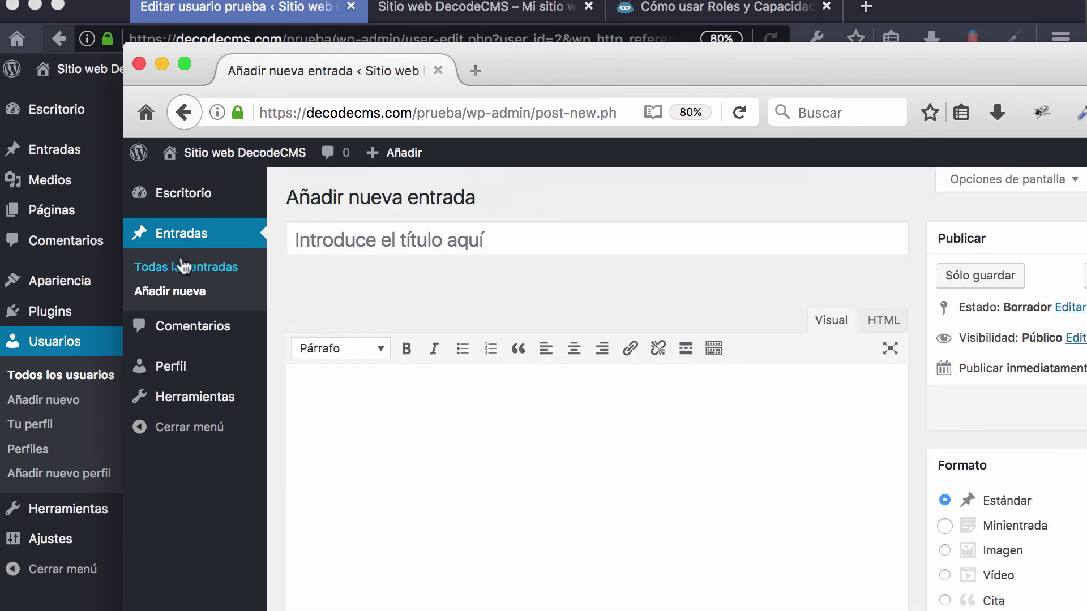
{"action": "left_click", "coordinate": [185, 268]}
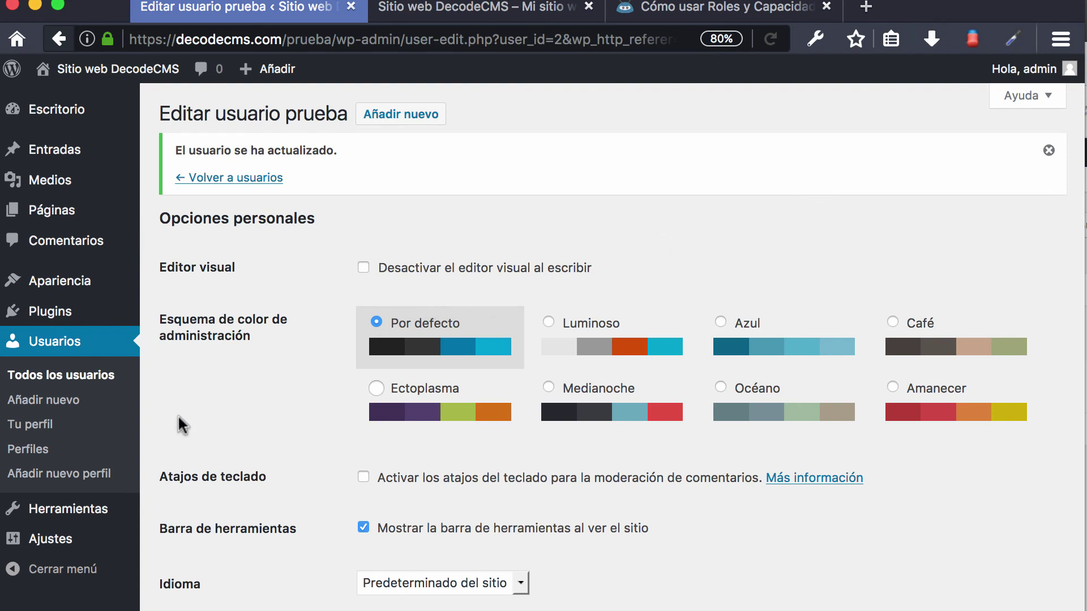
Grant Suscriptor Autor 'Editar entradas de otros' under Entradas, save, and switch to the test user's browser.
{"action": "left_click", "coordinate": [31, 450]}
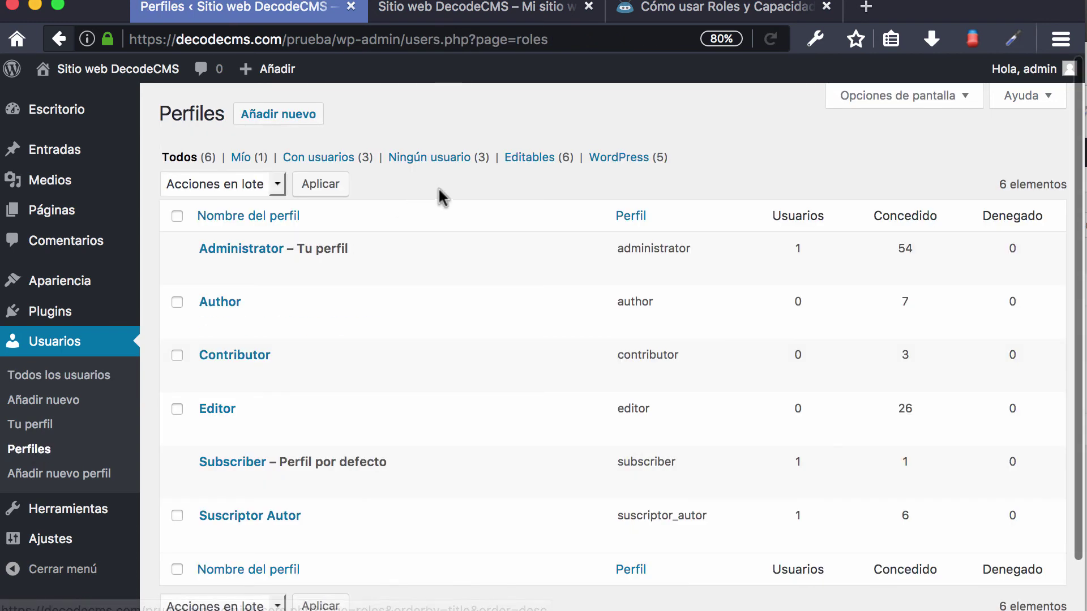
{"action": "scroll", "coordinate": [438, 186], "scroll_direction": "down", "scroll_amount": 2}
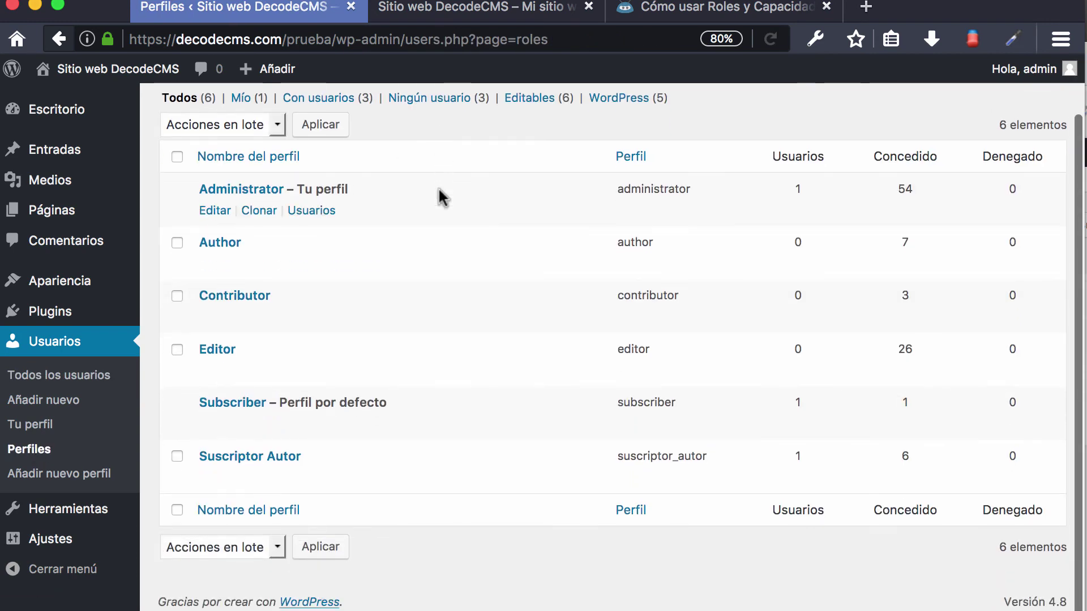
{"action": "left_click", "coordinate": [265, 458]}
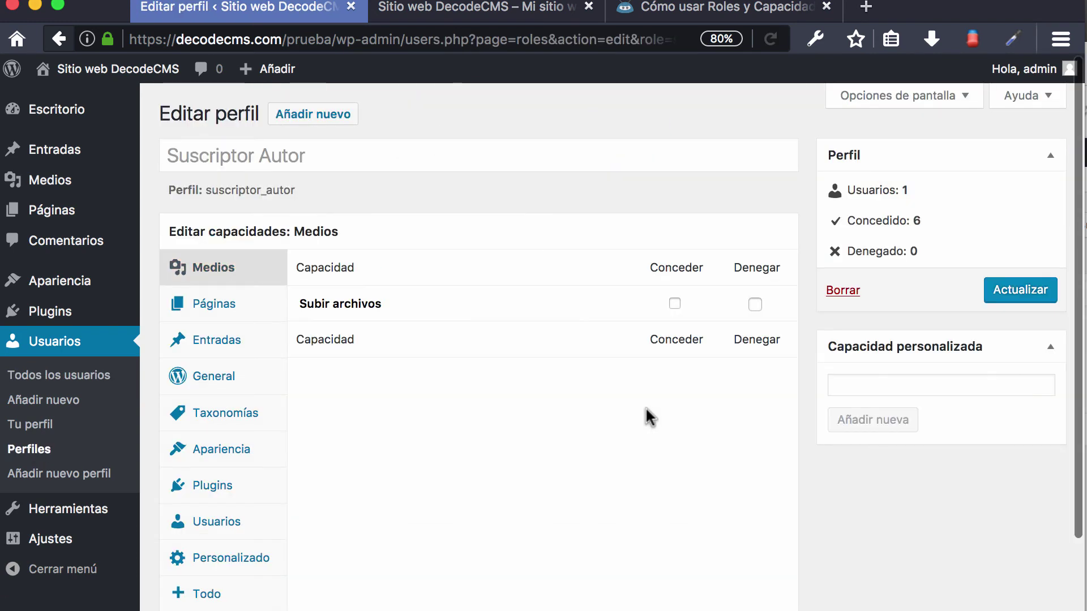
{"action": "left_click", "coordinate": [224, 341]}
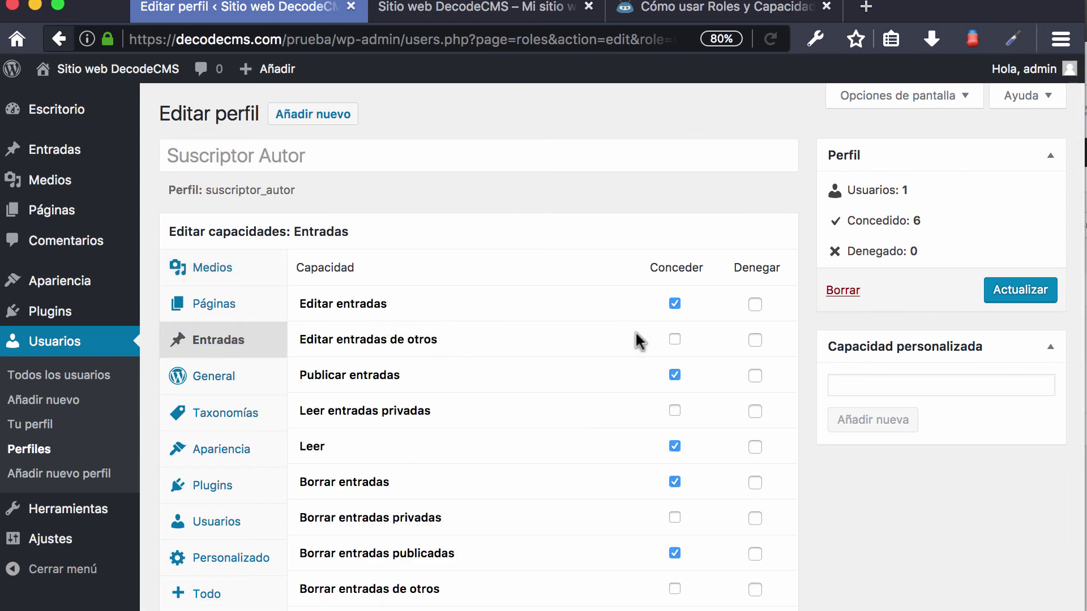
{"action": "left_click", "coordinate": [675, 339]}
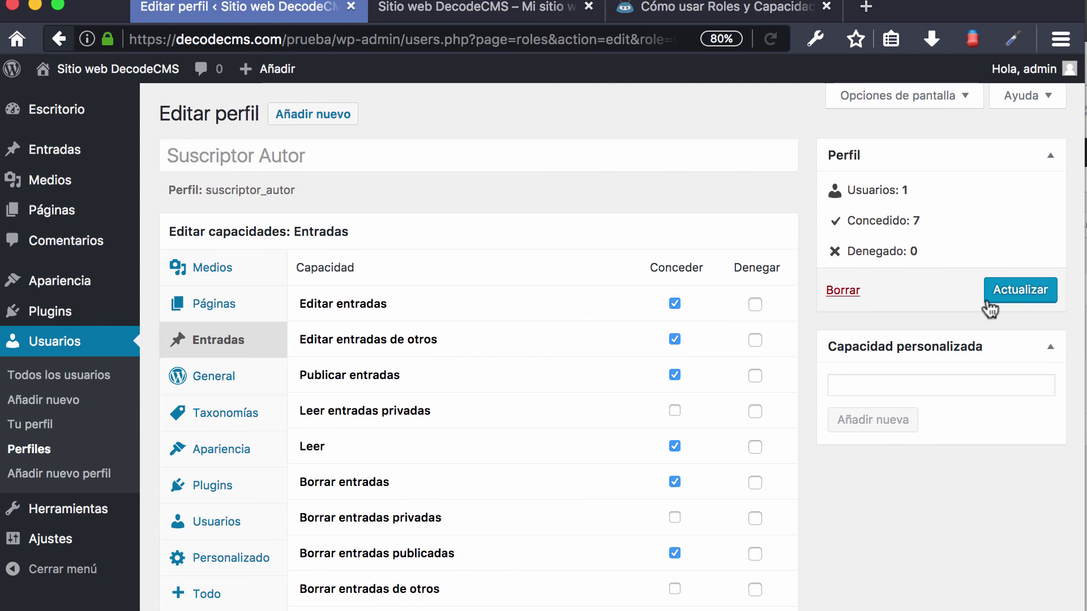
{"action": "left_click", "coordinate": [1019, 291]}
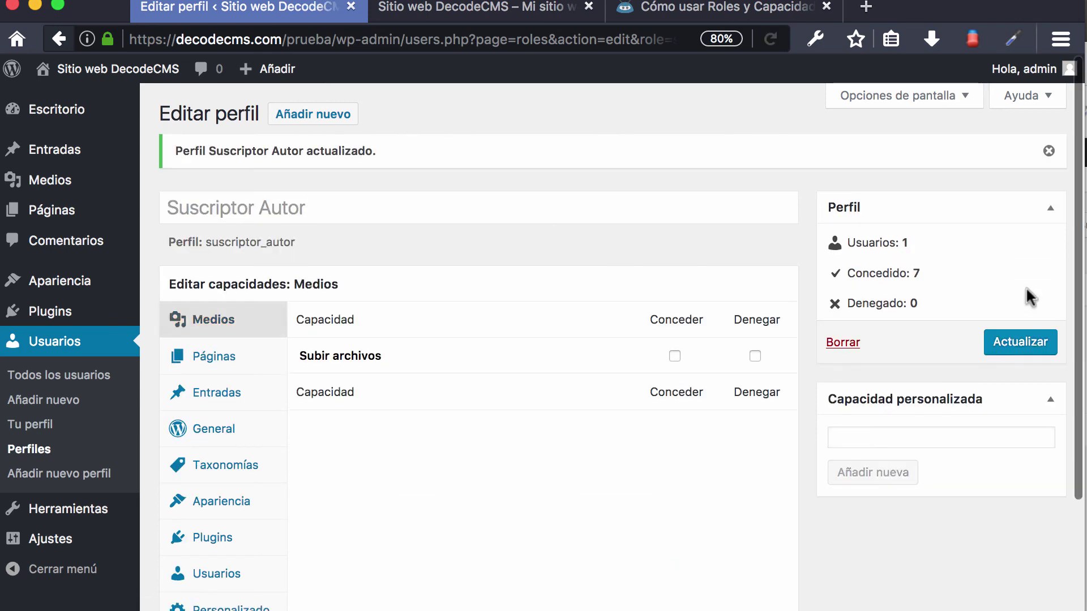
{"action": "left_click", "coordinate": [1070, 487]}
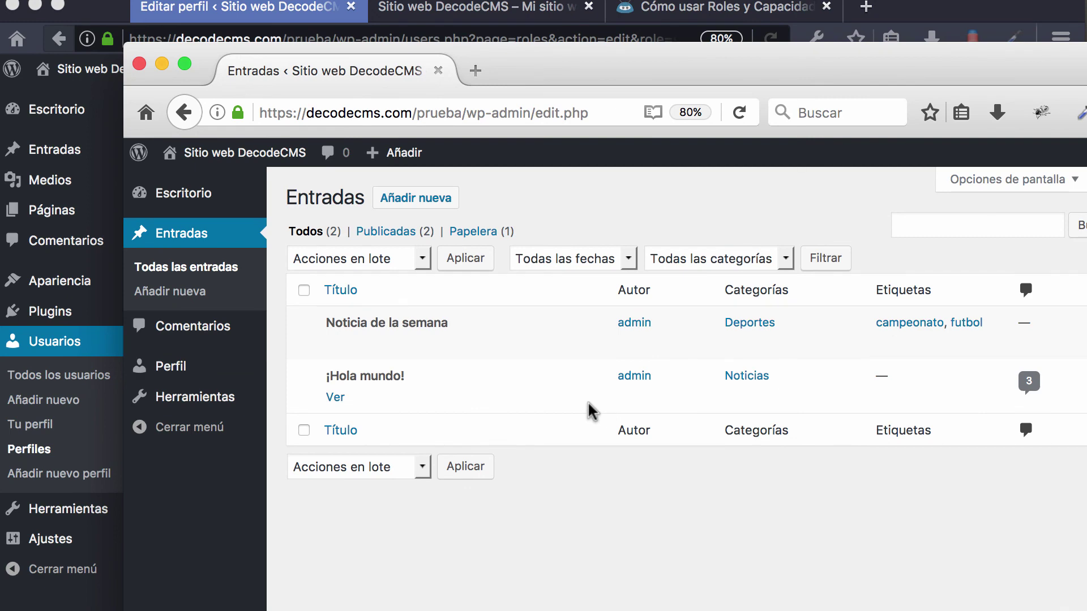
Reload the Entradas list, open admin's 'Noticia de la semana' in the editor, then return to Todas las entradas.
{"action": "key", "text": "super+r"}
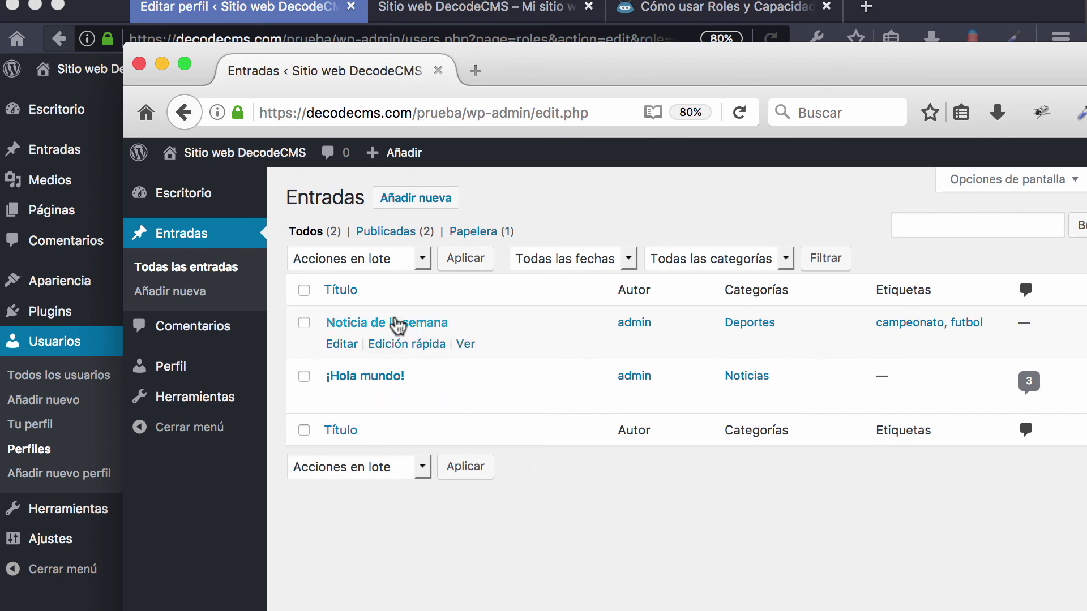
{"action": "left_click", "coordinate": [343, 344]}
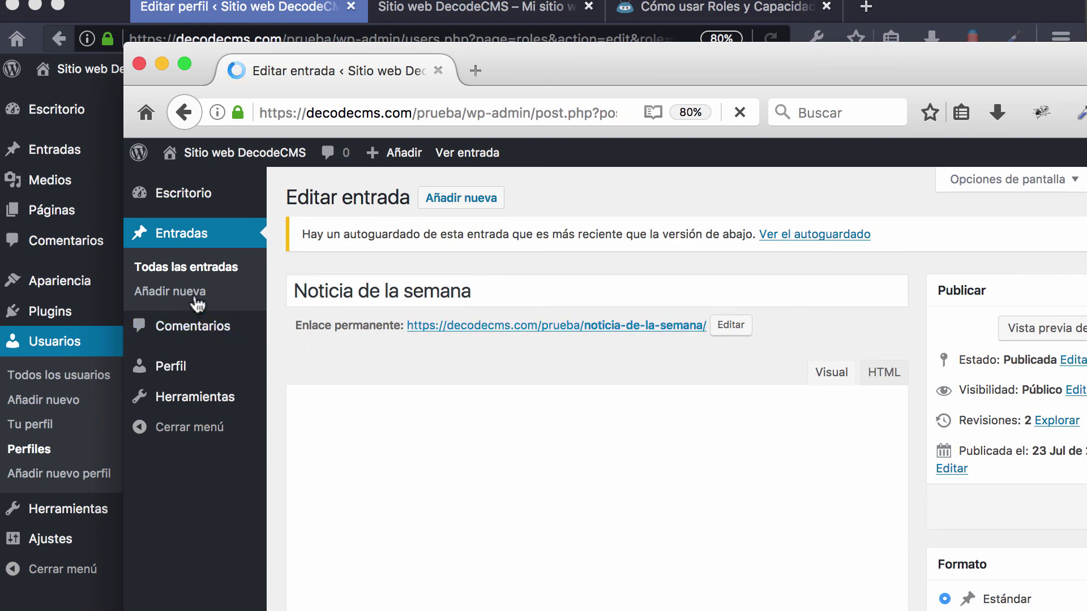
{"action": "left_click", "coordinate": [190, 275]}
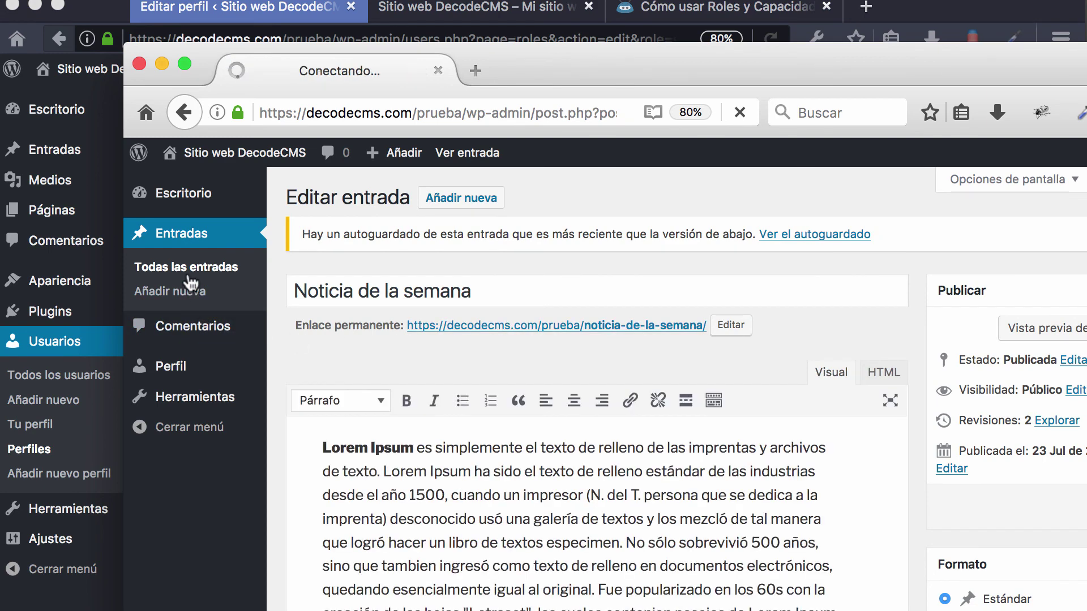